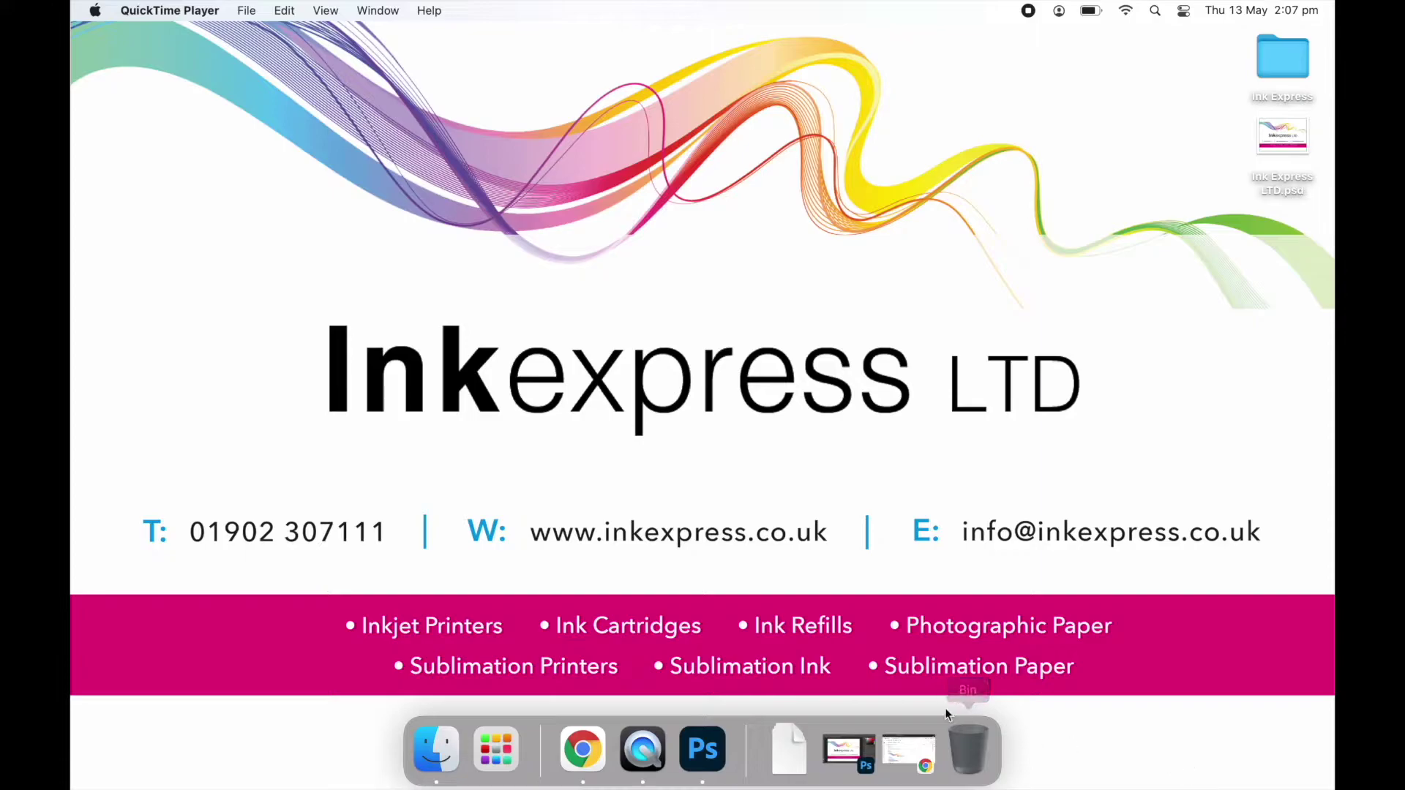
Download the ICC profile attachment from the Gmail message in Chrome.
click(908, 752)
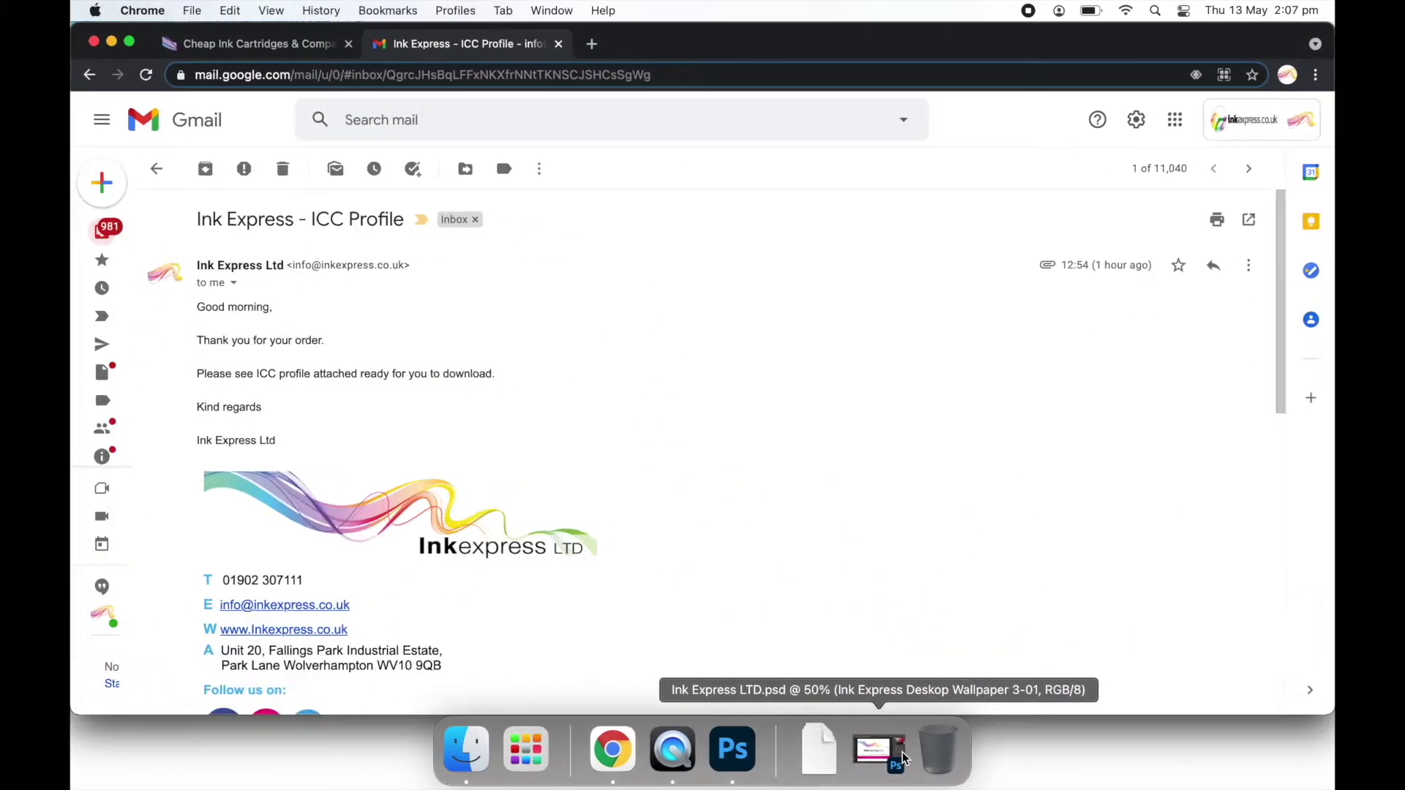
scroll(935, 480, down, 5)
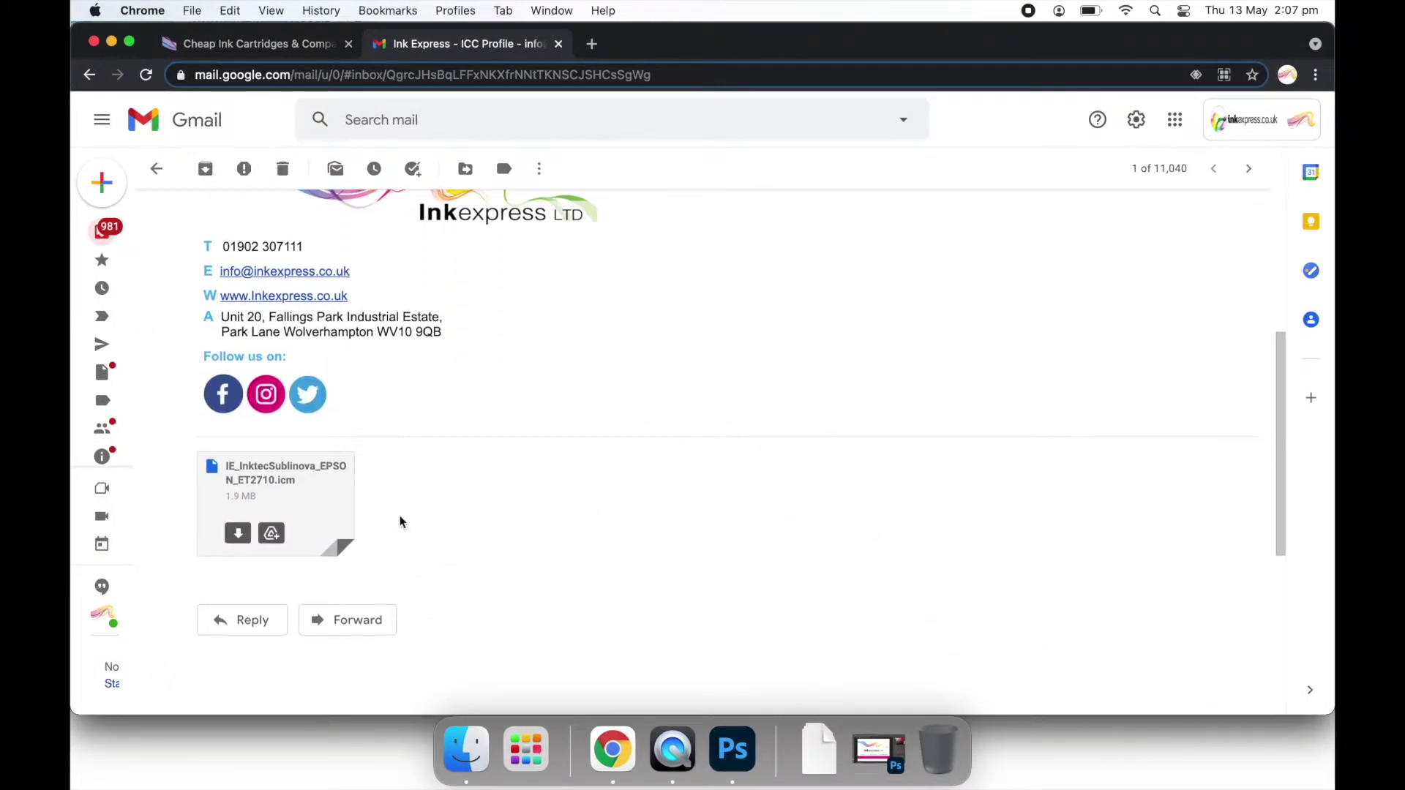
click(238, 535)
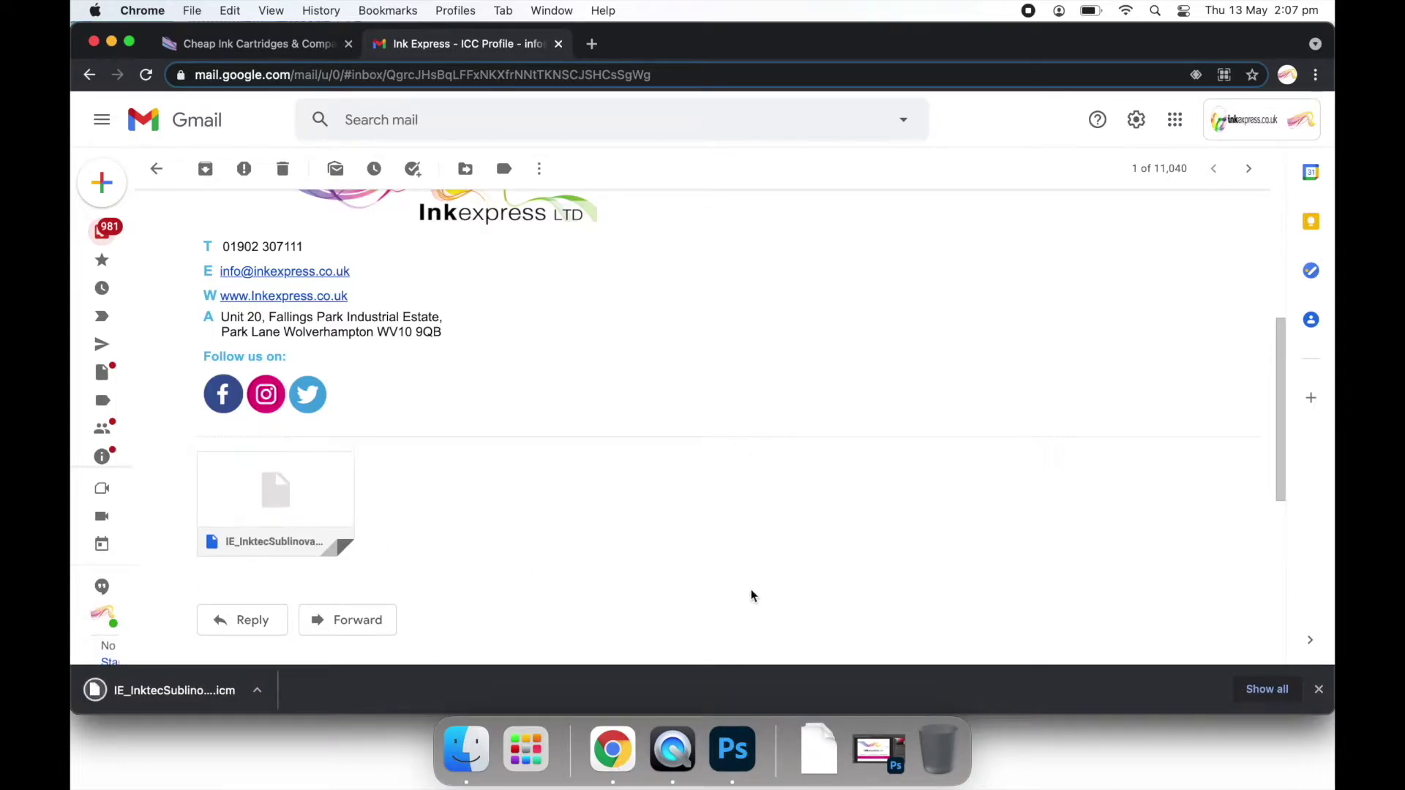
Open the Downloads folder in Finder and select IE_InktecSublinova_EPSON_ET2710.icm.
right_click(804, 753)
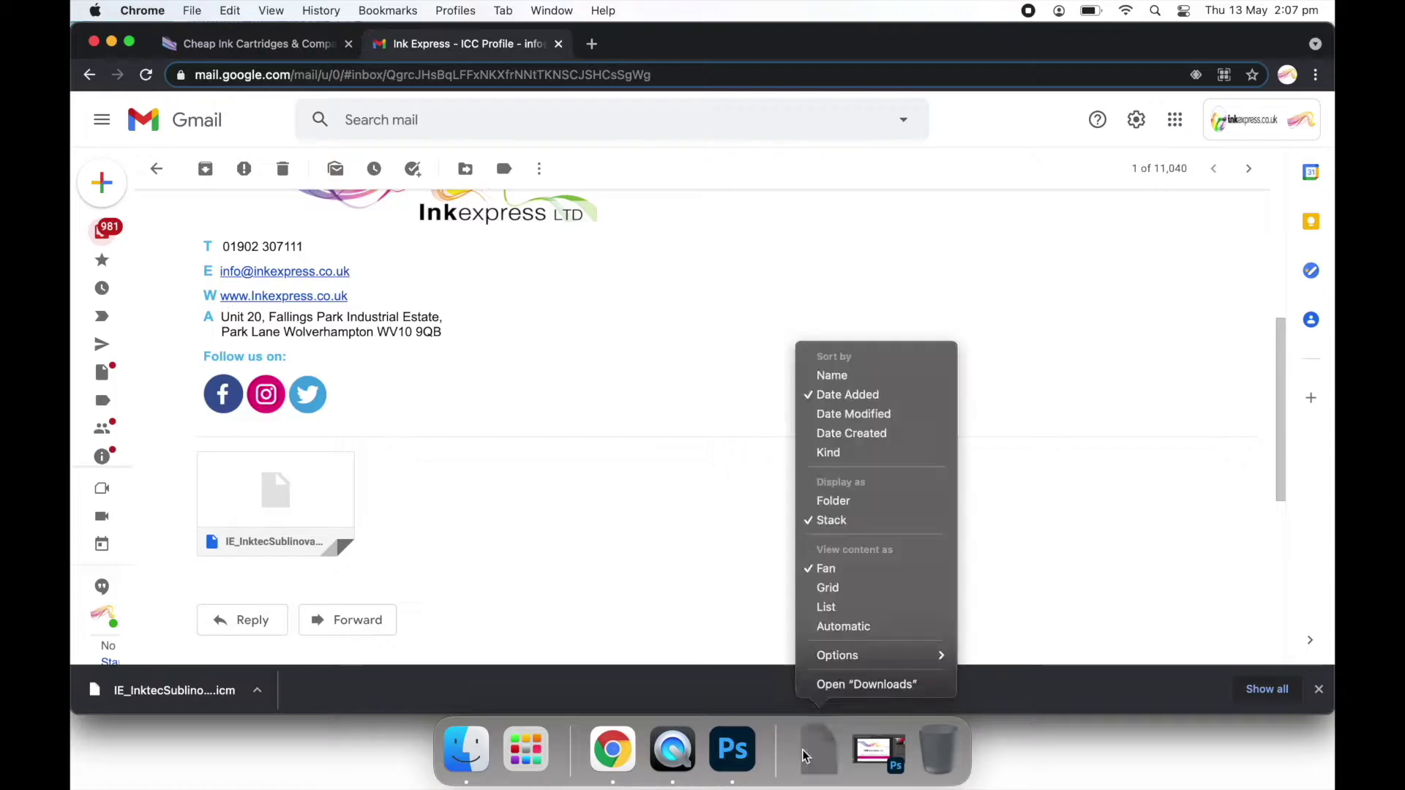
click(858, 687)
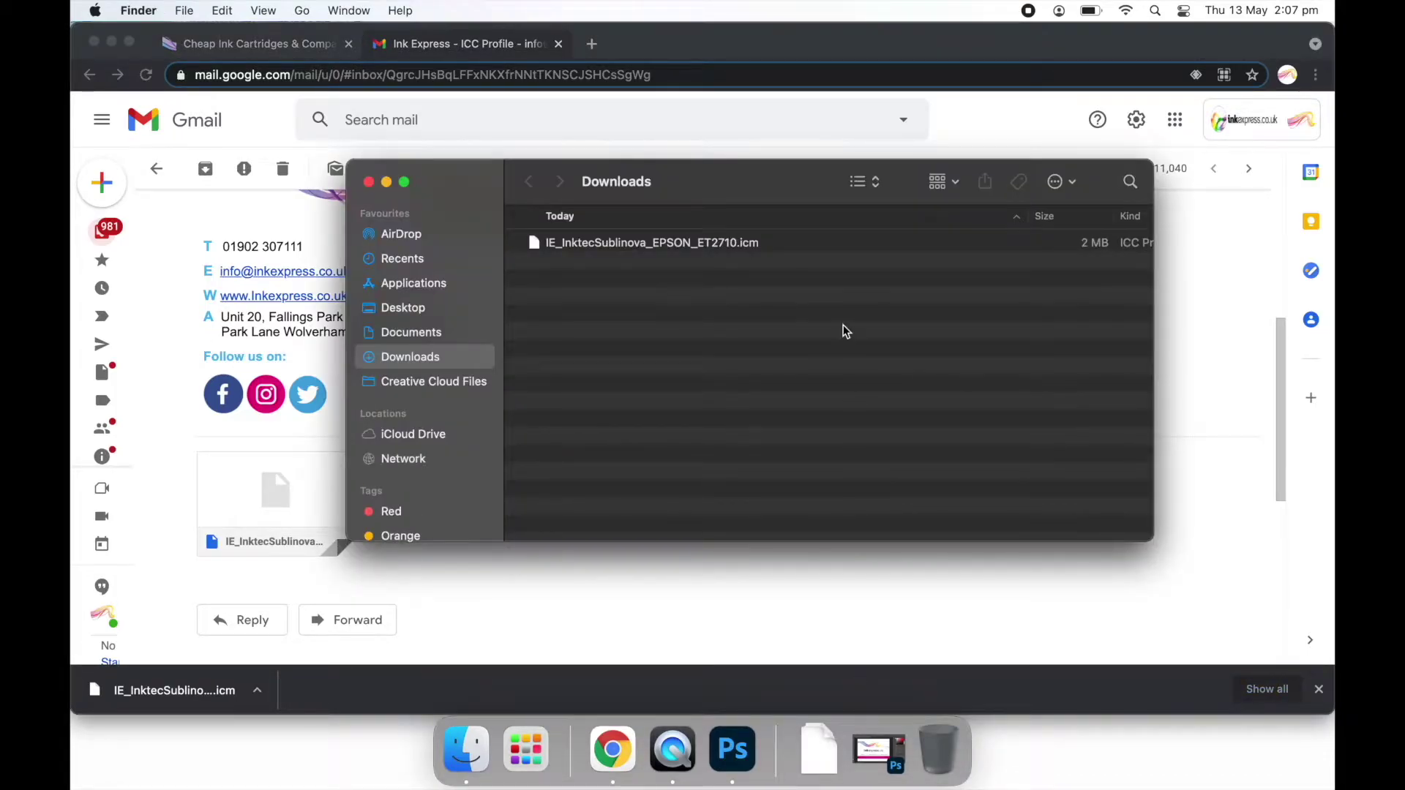
click(692, 245)
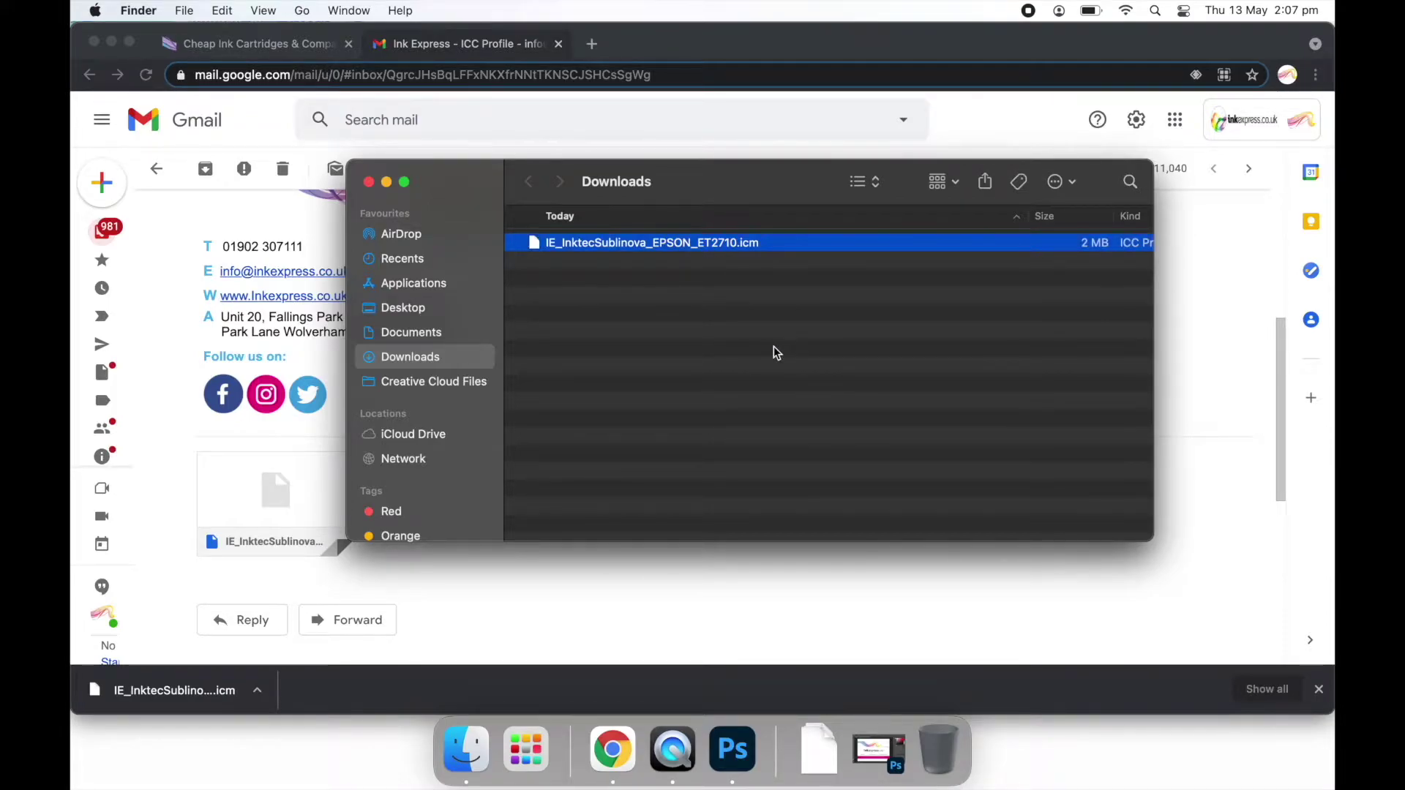
click(266, 779)
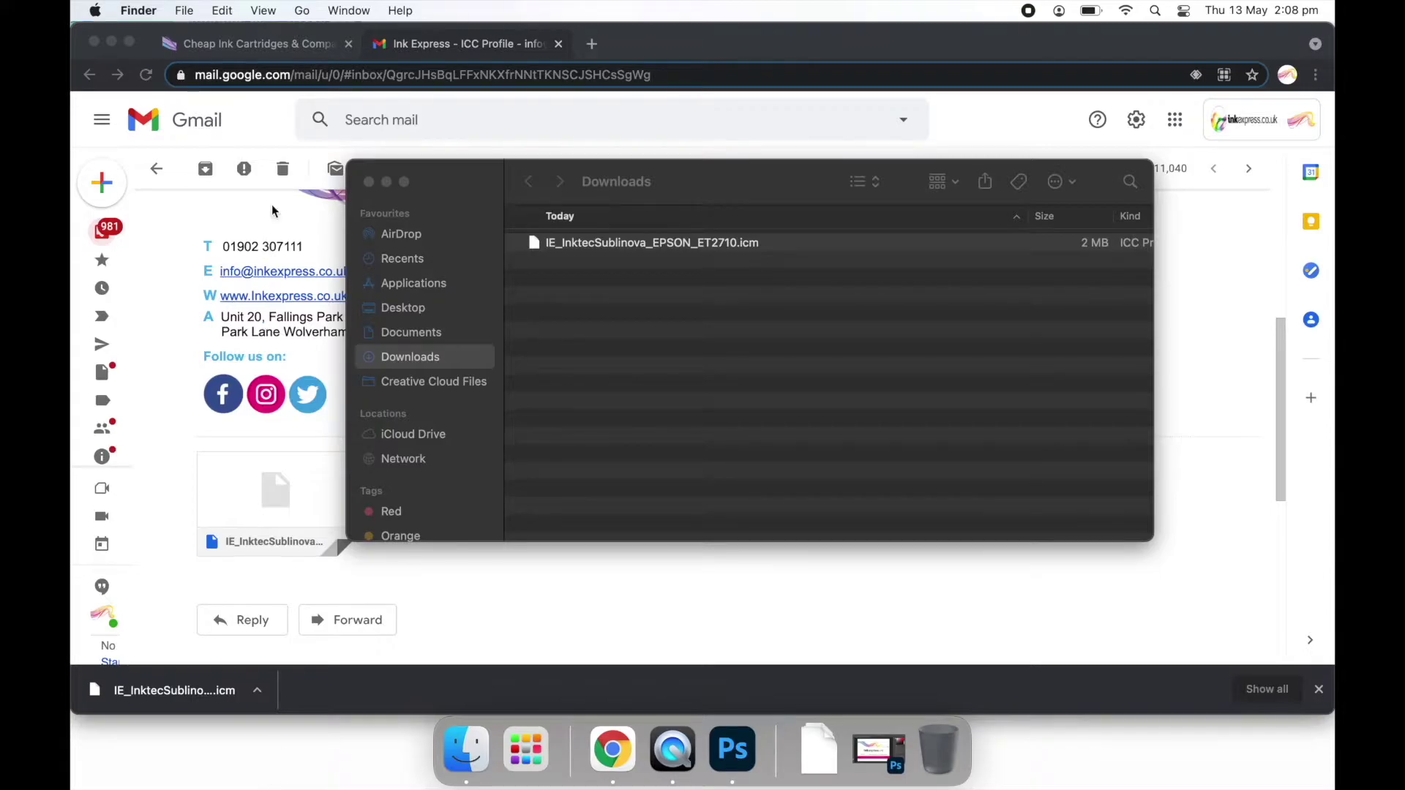
Navigate Finder through Macintosh HD › Library › ColorSync to the Profiles folder.
click(302, 10)
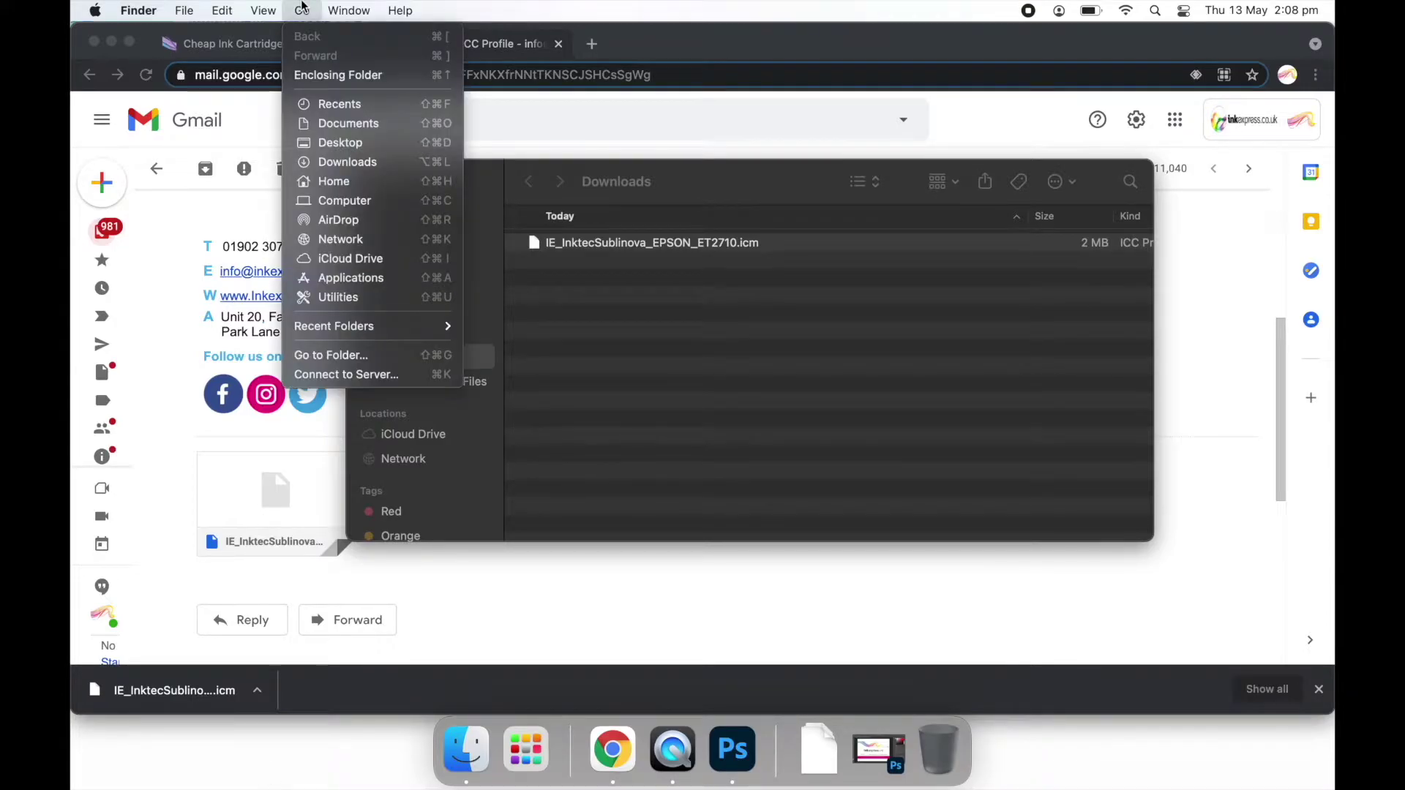
click(349, 206)
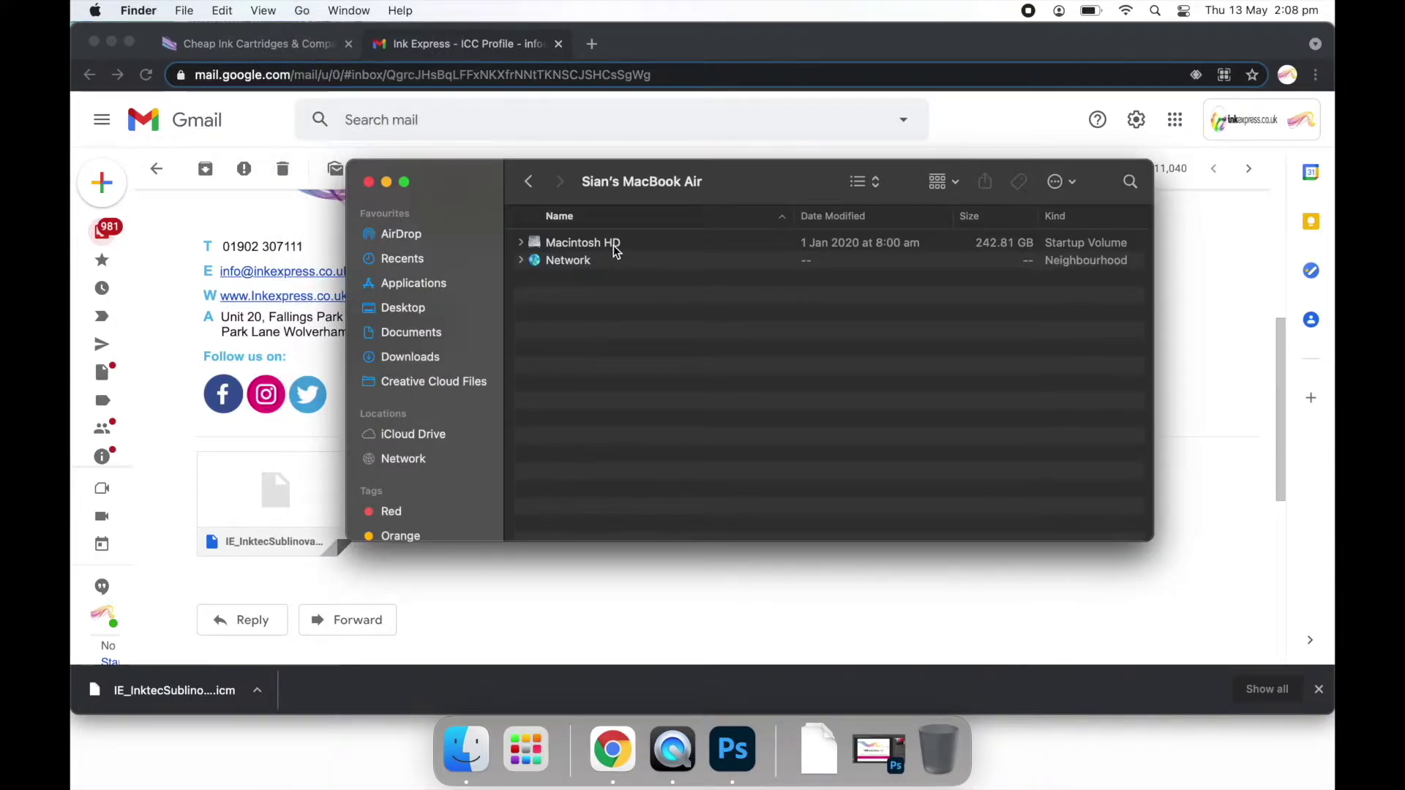
double_click(583, 243)
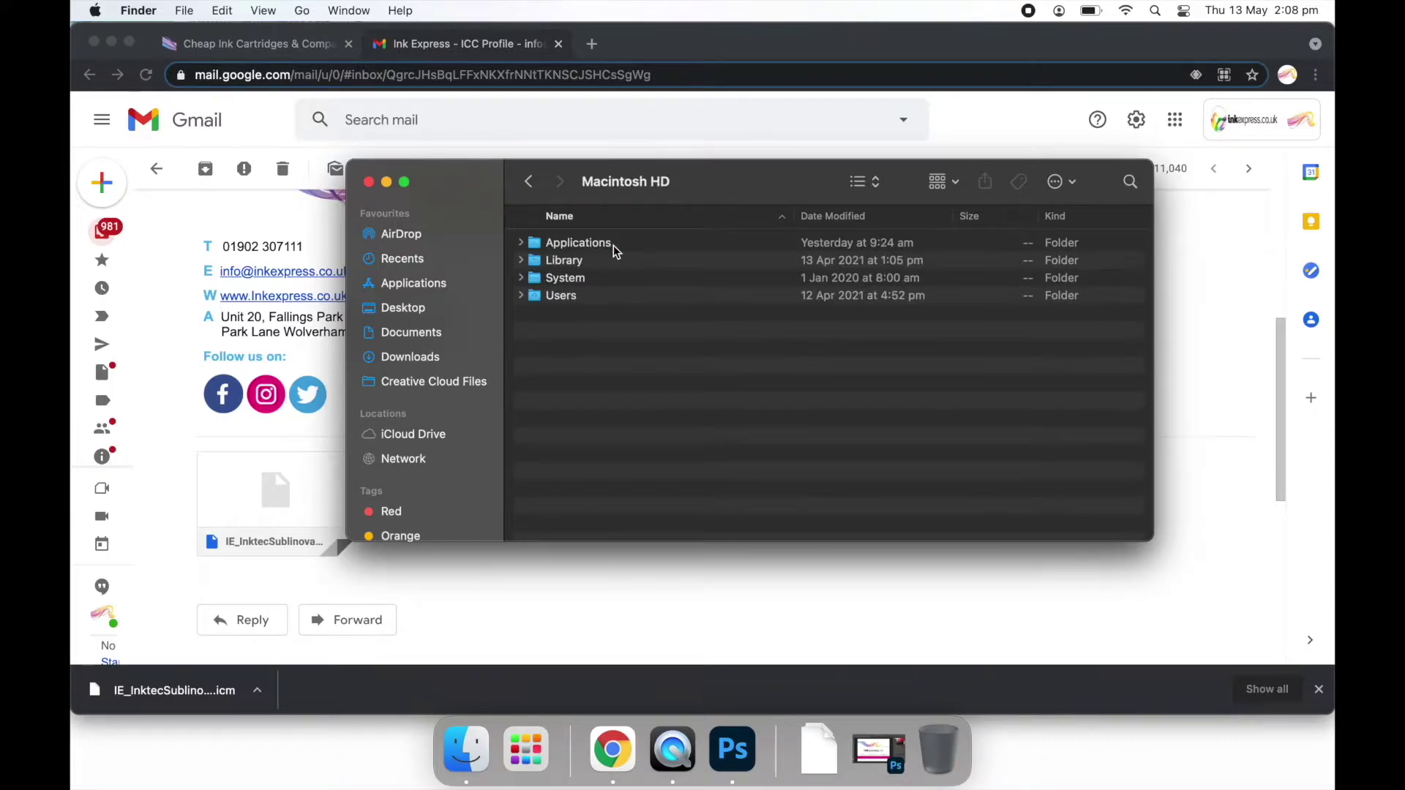
click(574, 263)
double_click(575, 262)
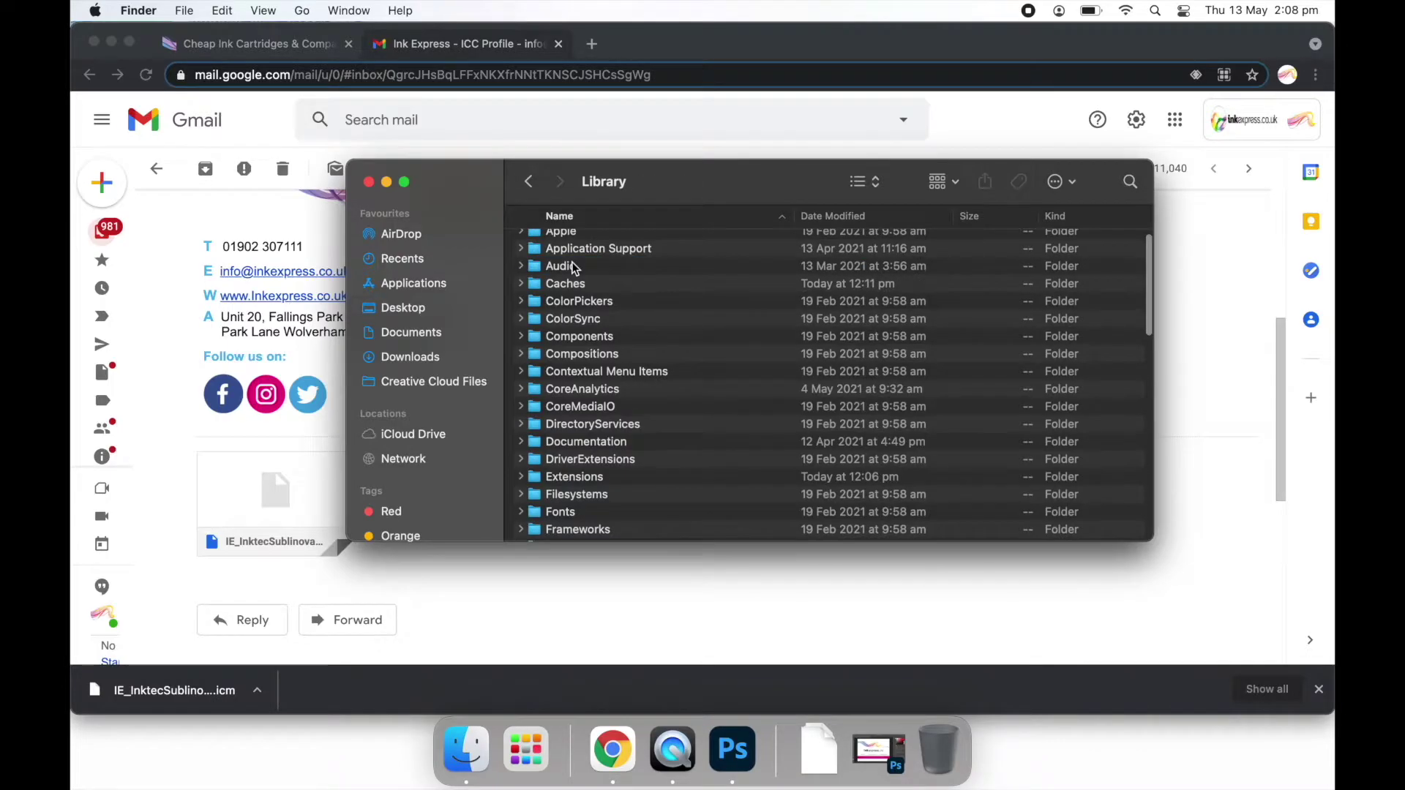
double_click(592, 322)
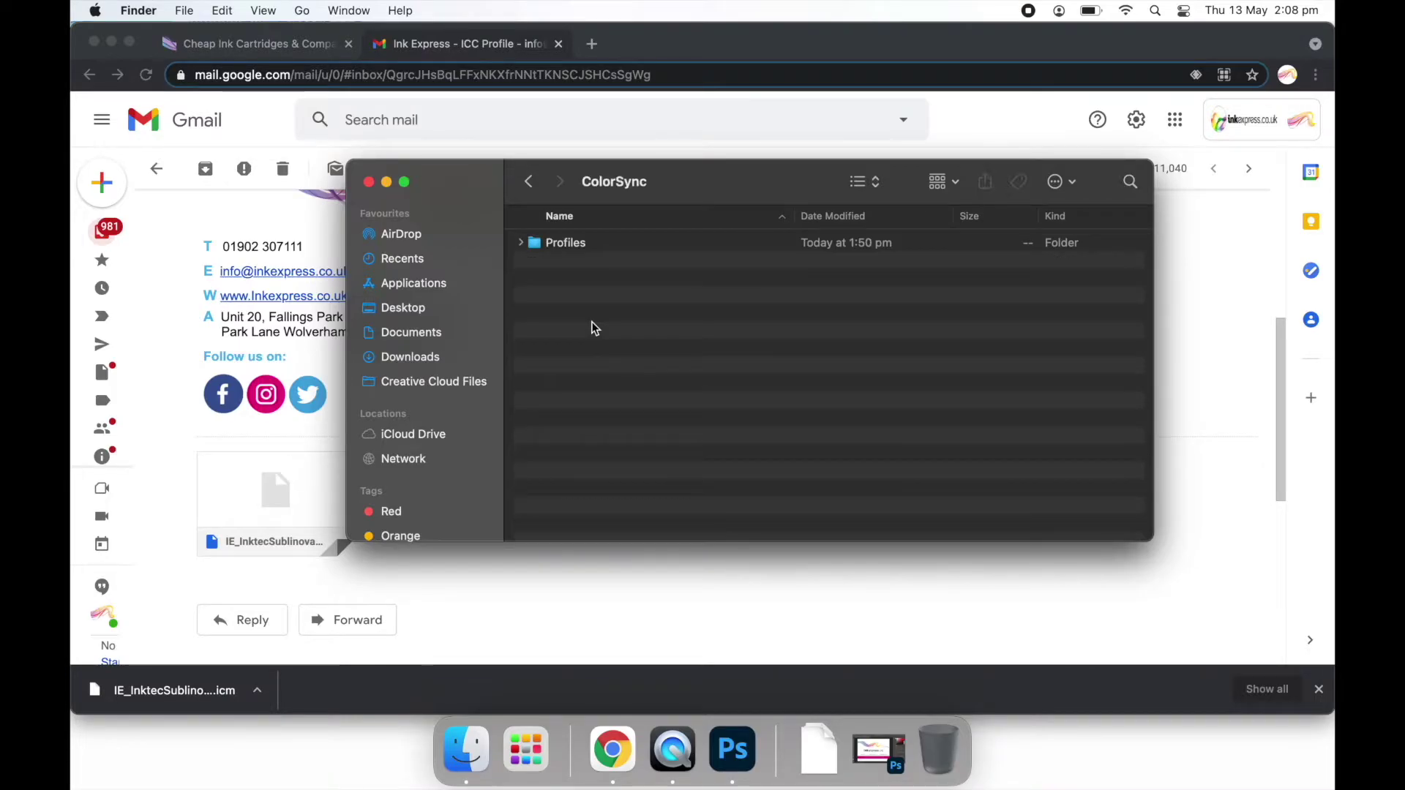
double_click(587, 243)
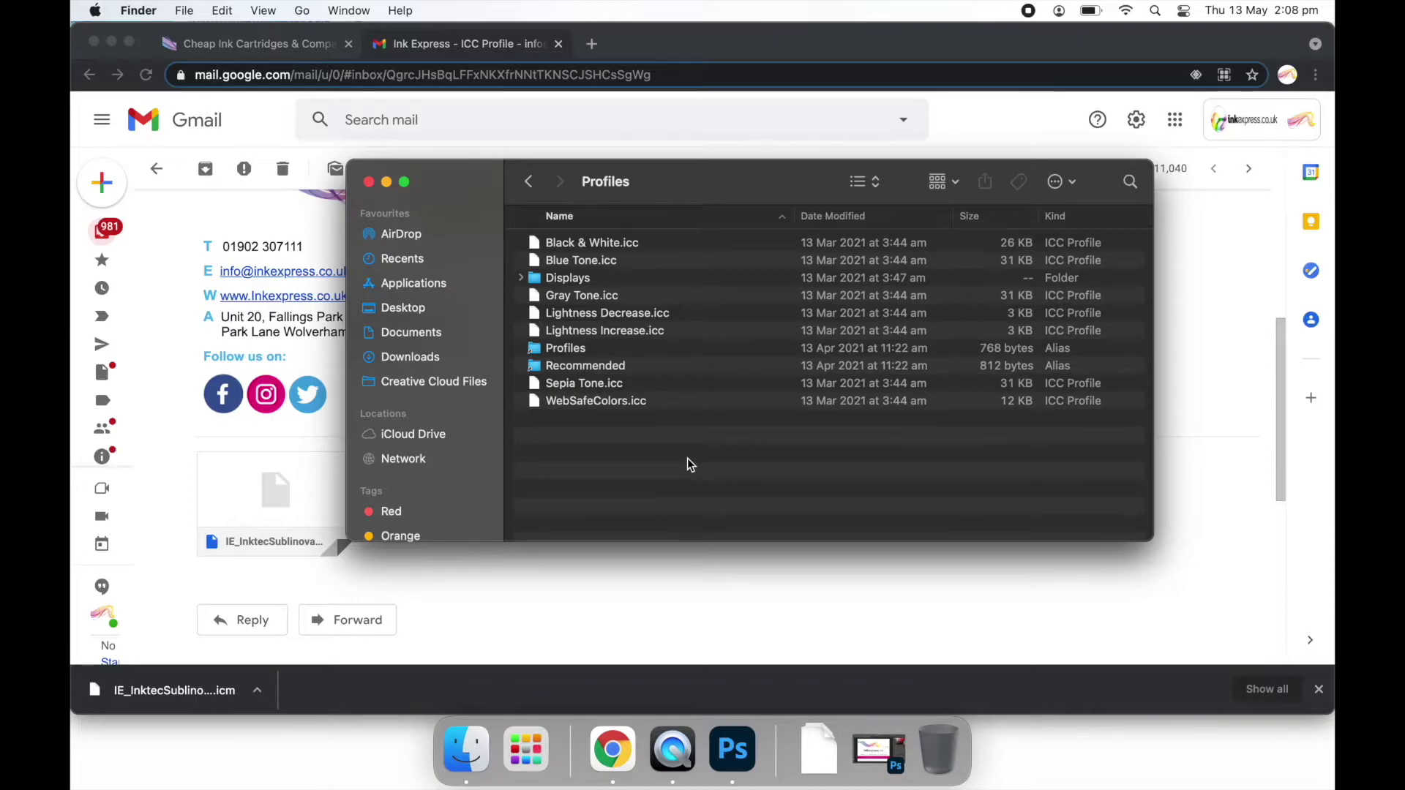
right_click(820, 746)
Move the .icm profile from Downloads into Profiles, authorising with the account password.
click(866, 684)
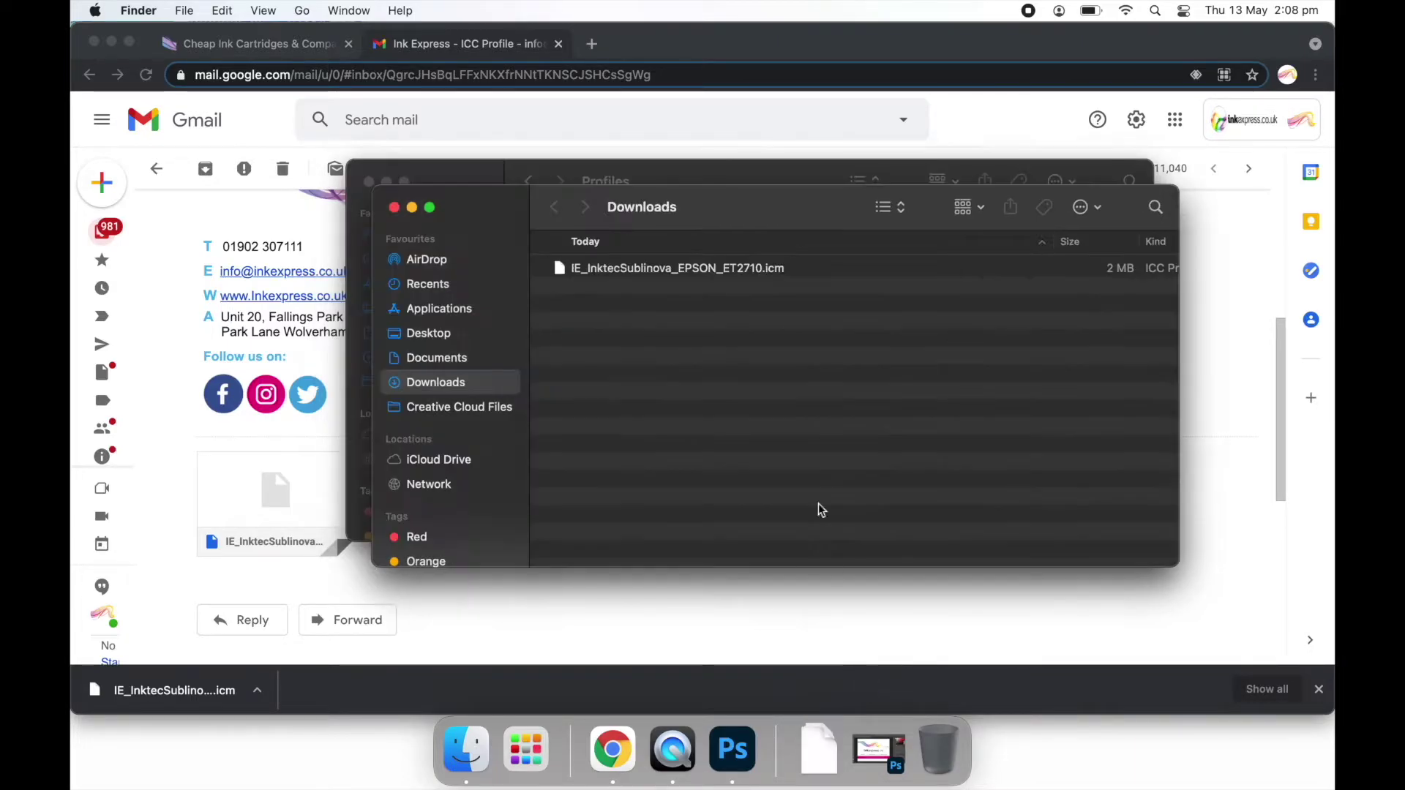
drag(767, 230, 944, 23)
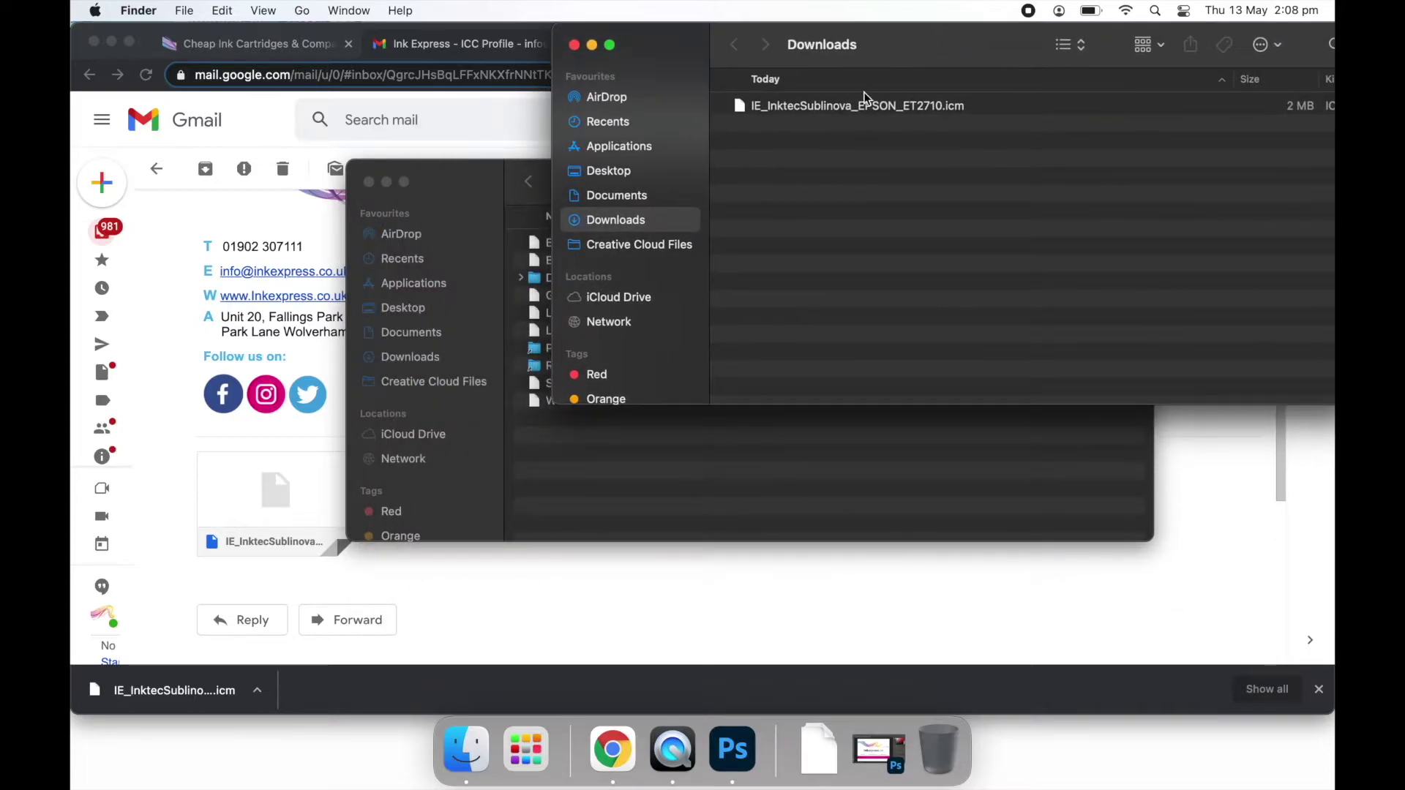
drag(860, 109, 688, 447)
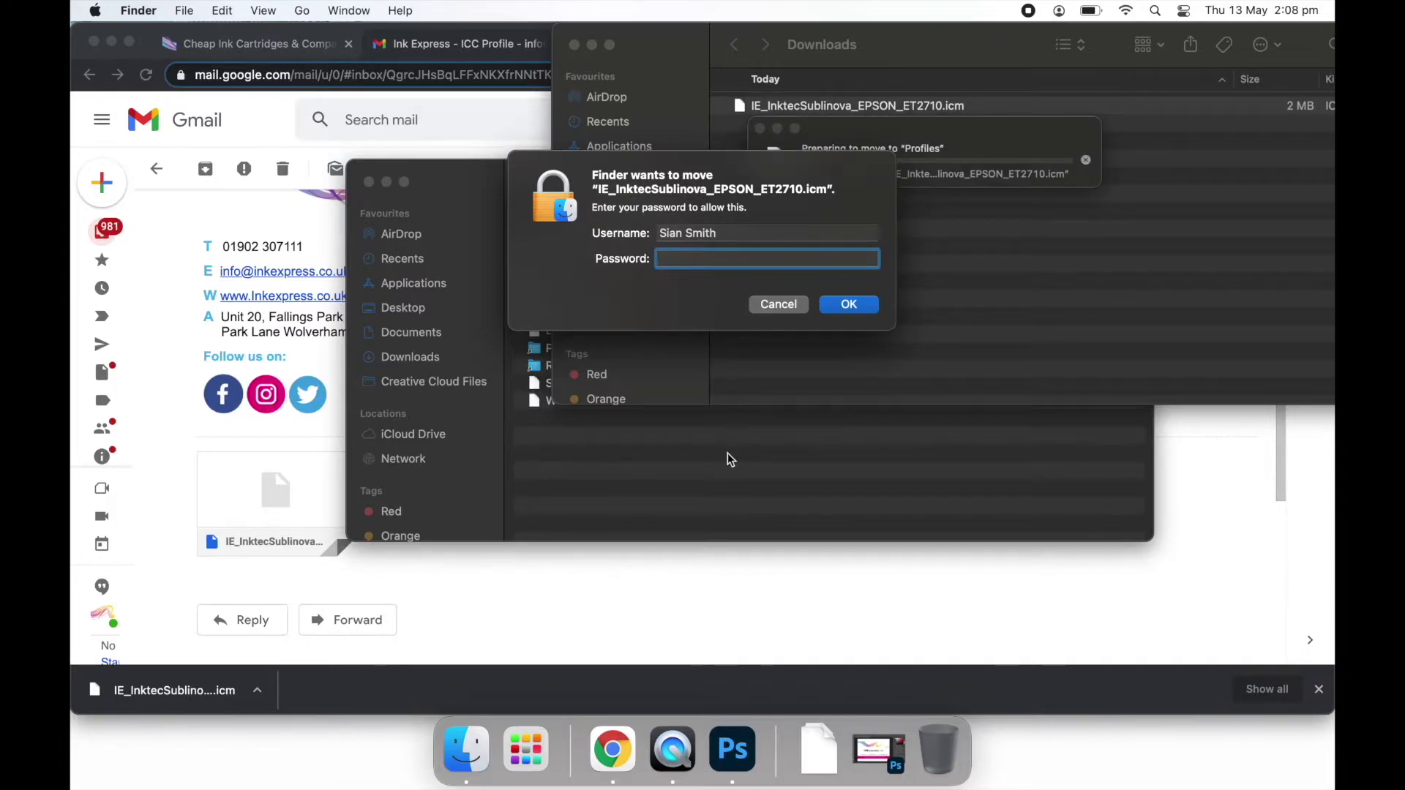
text(************)
key(Return)
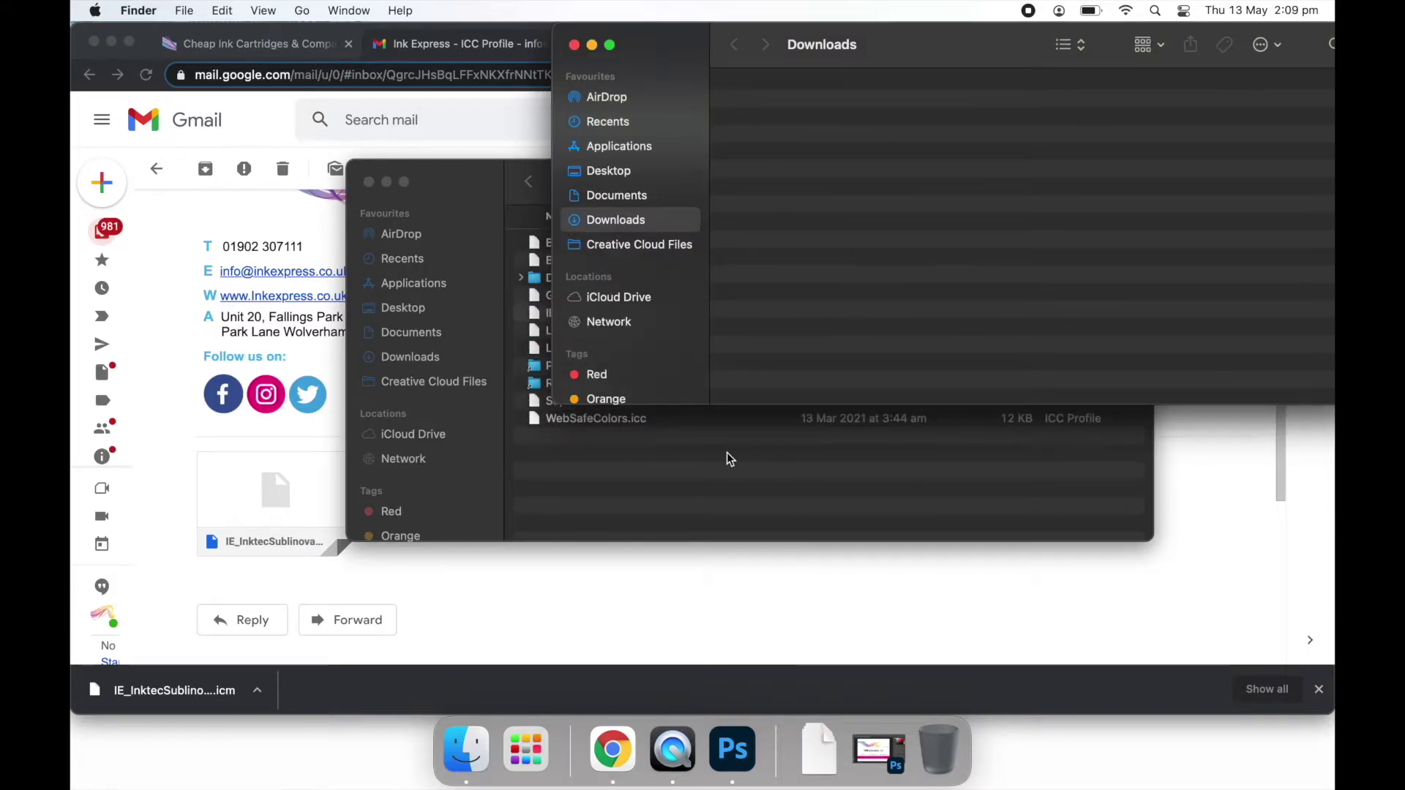
Close the Downloads and Profiles Finder windows.
click(727, 452)
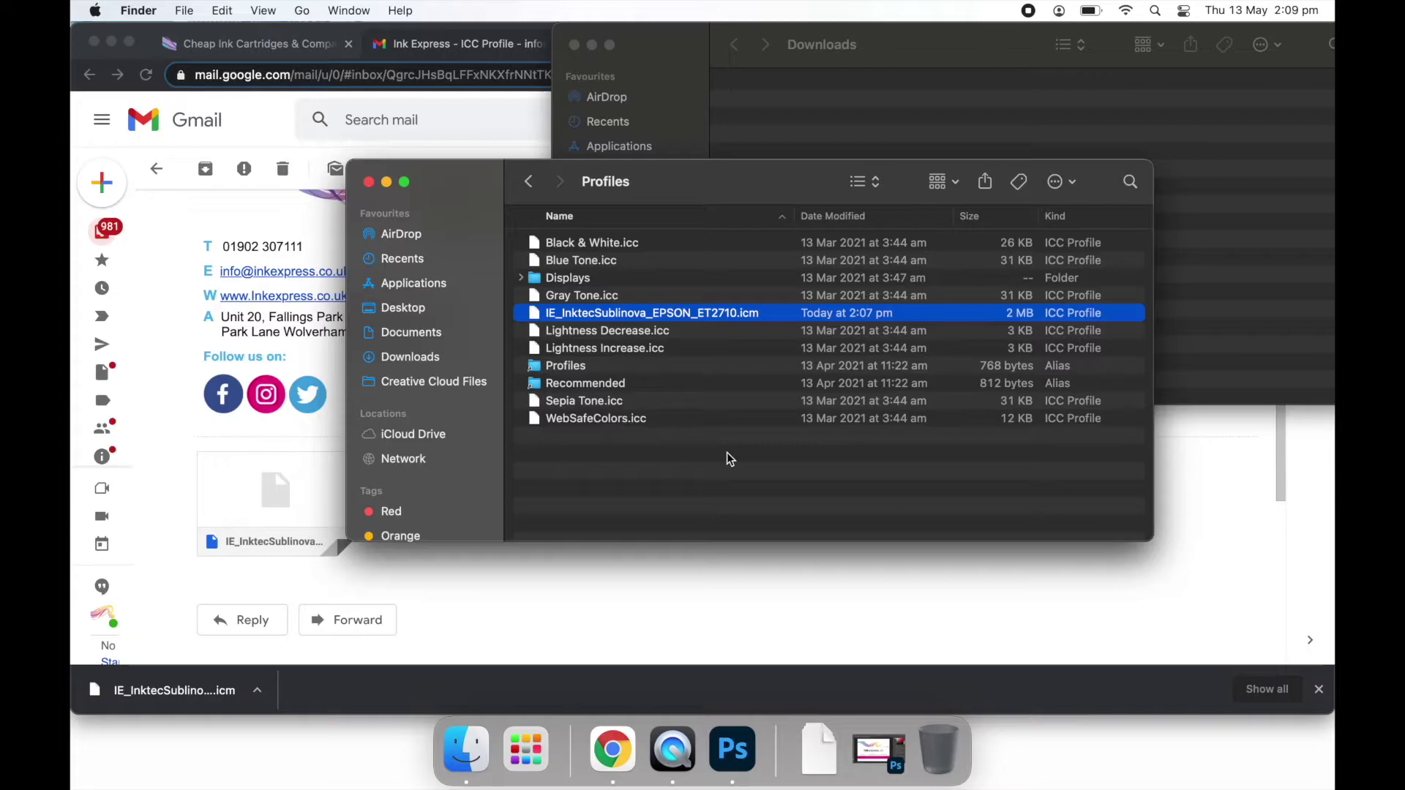
click(574, 44)
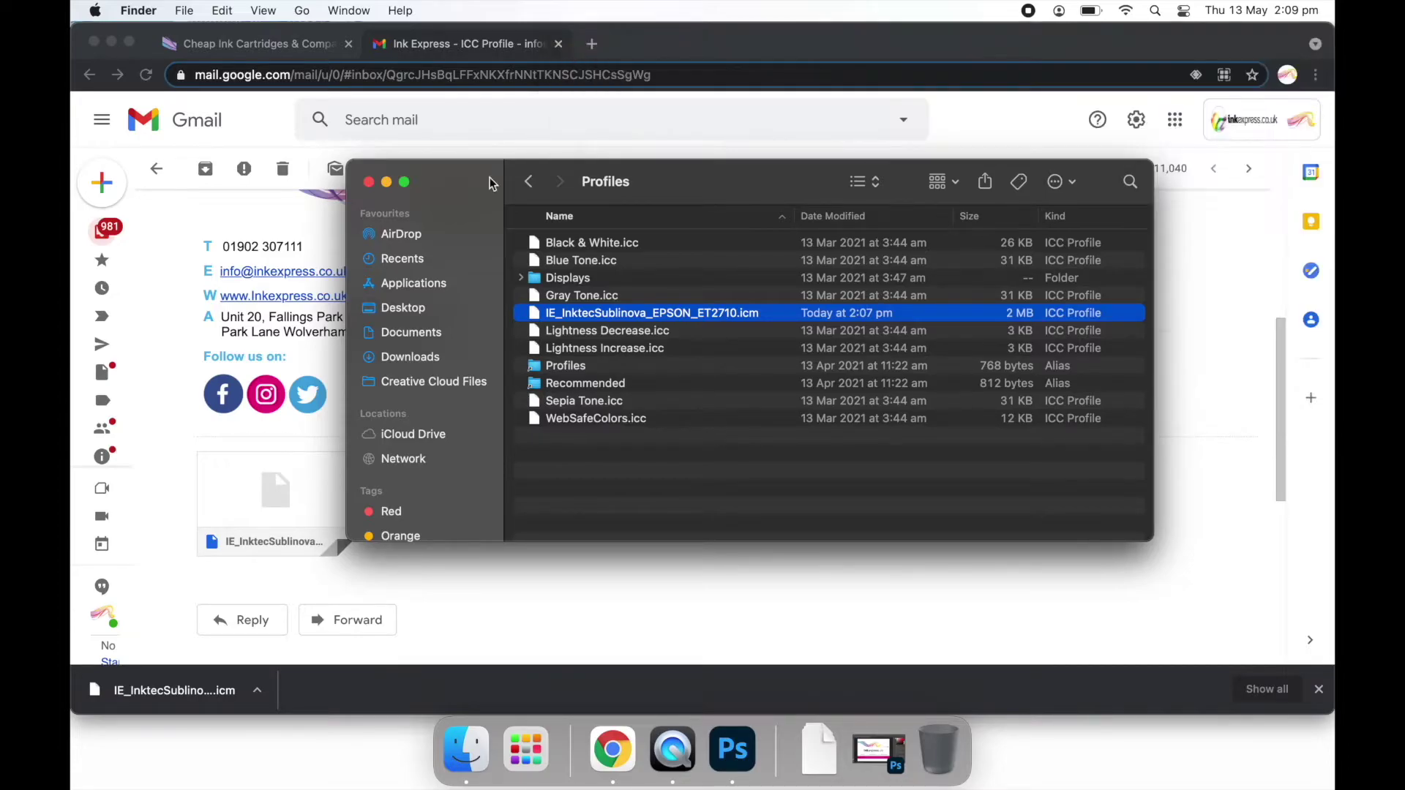
click(368, 181)
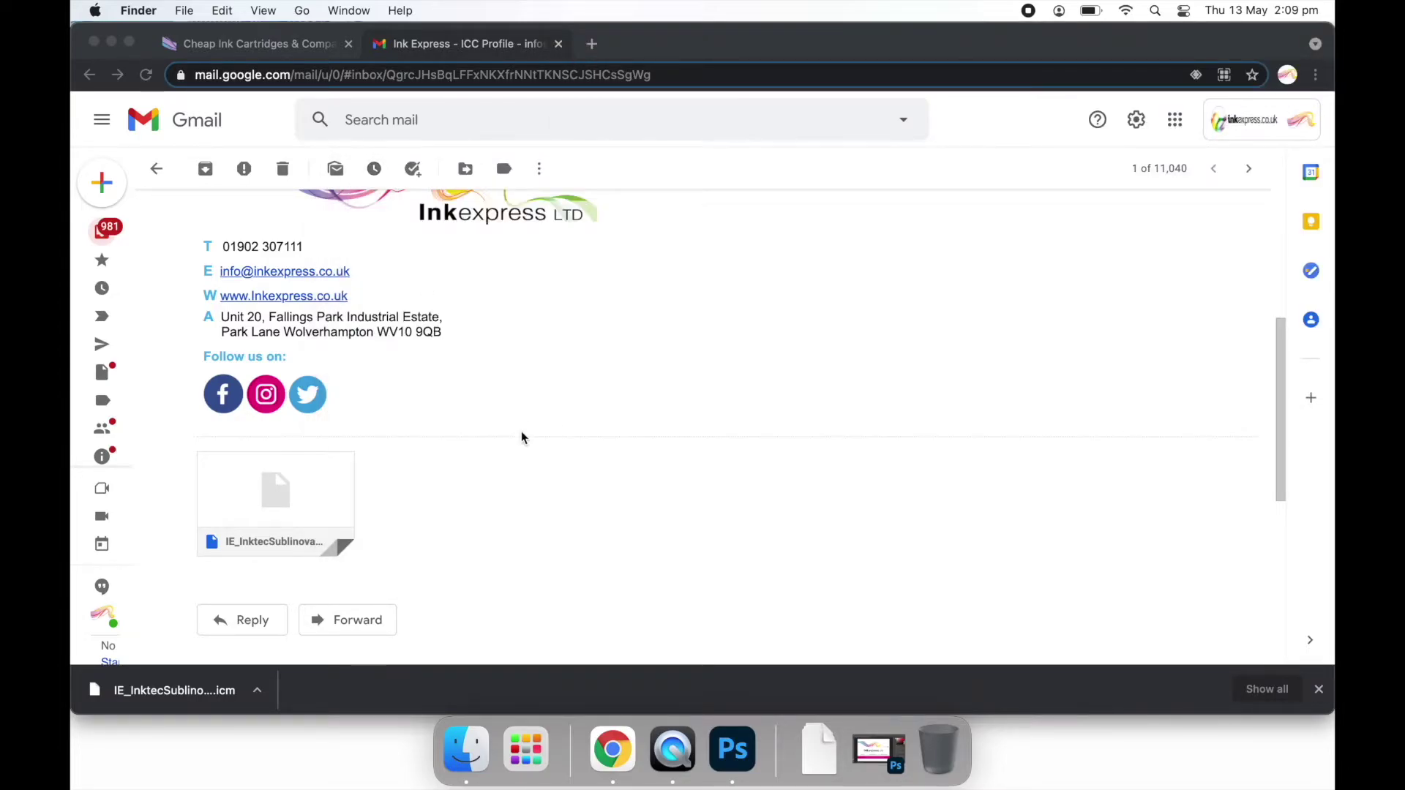
Open Ink Express LTD.psd from the desktop in Photoshop 2021.
click(112, 42)
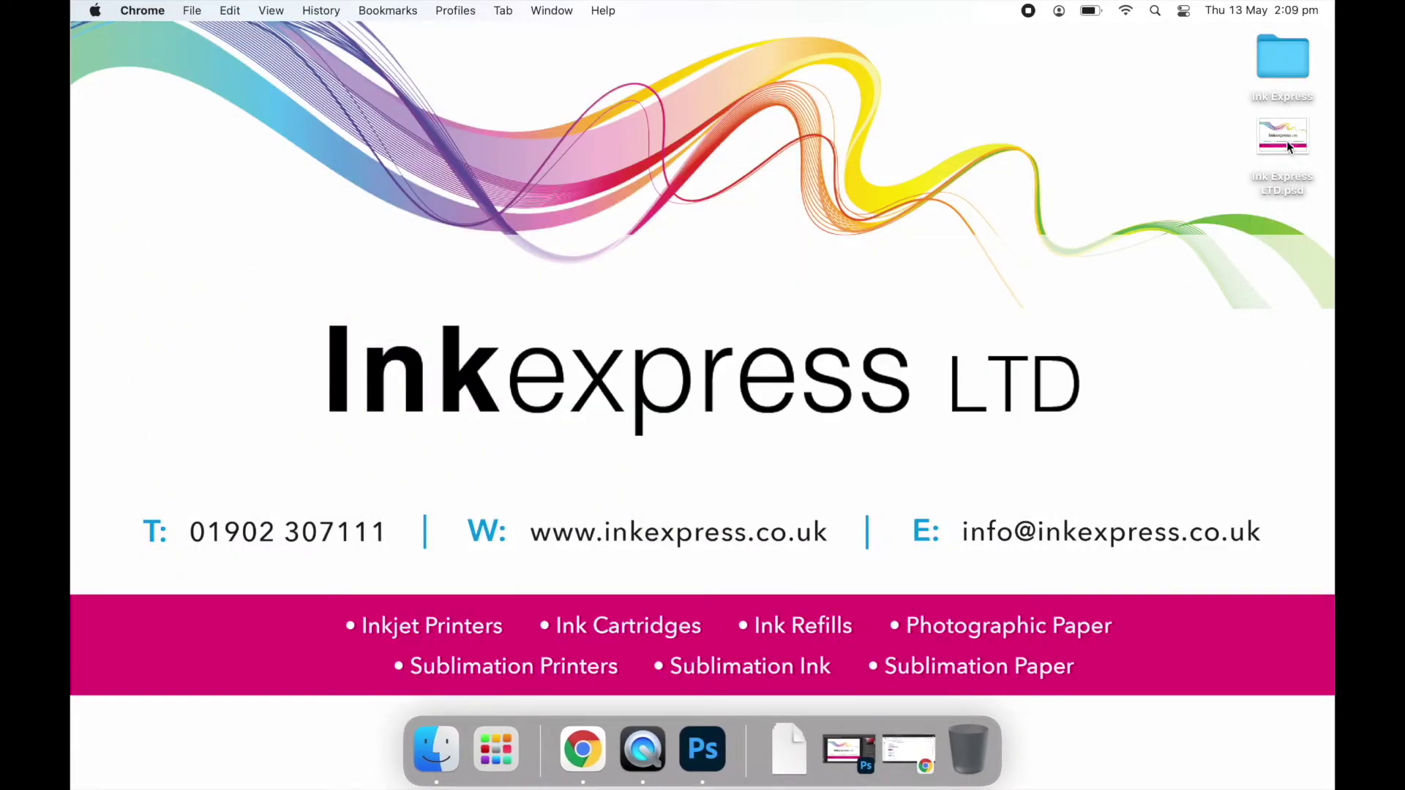
double_click(1286, 142)
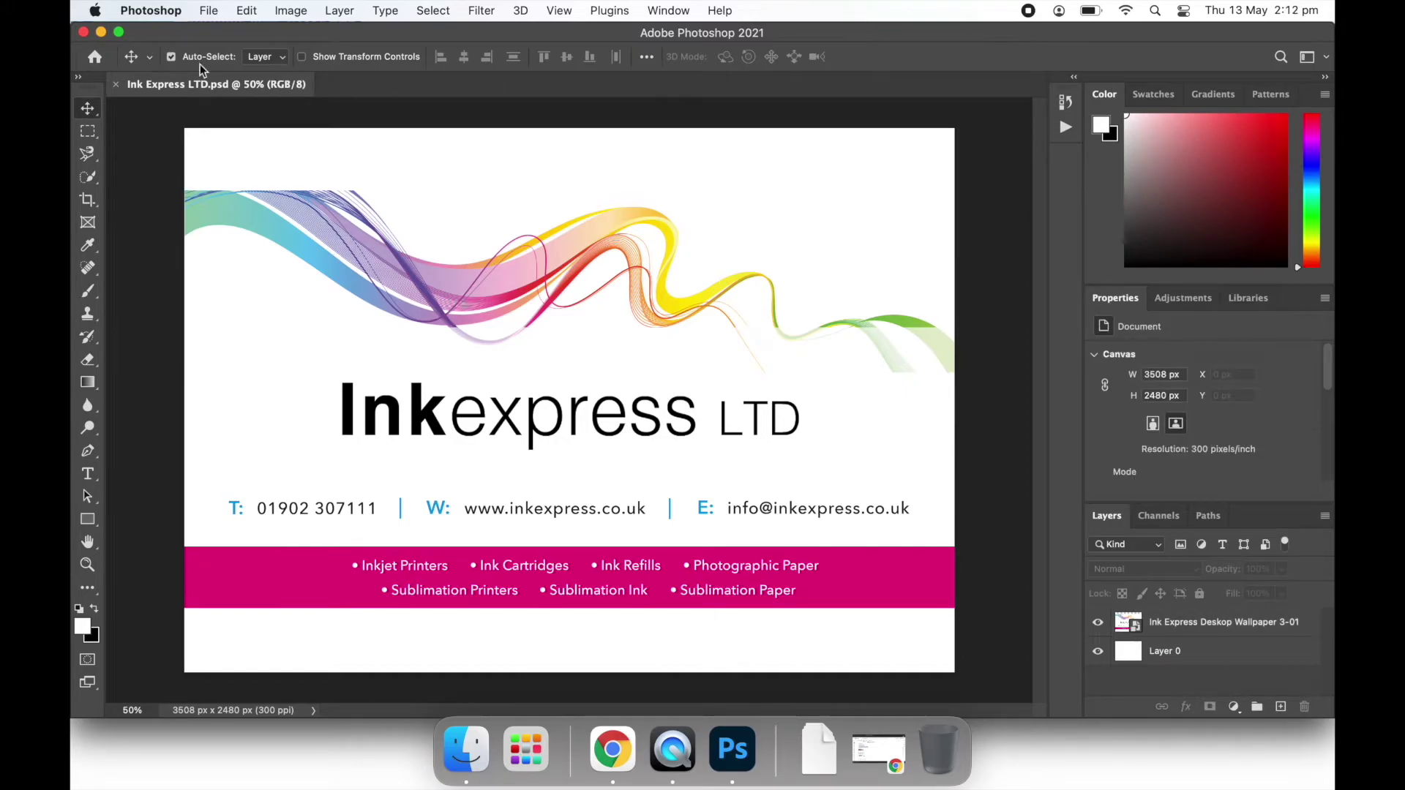
click(208, 10)
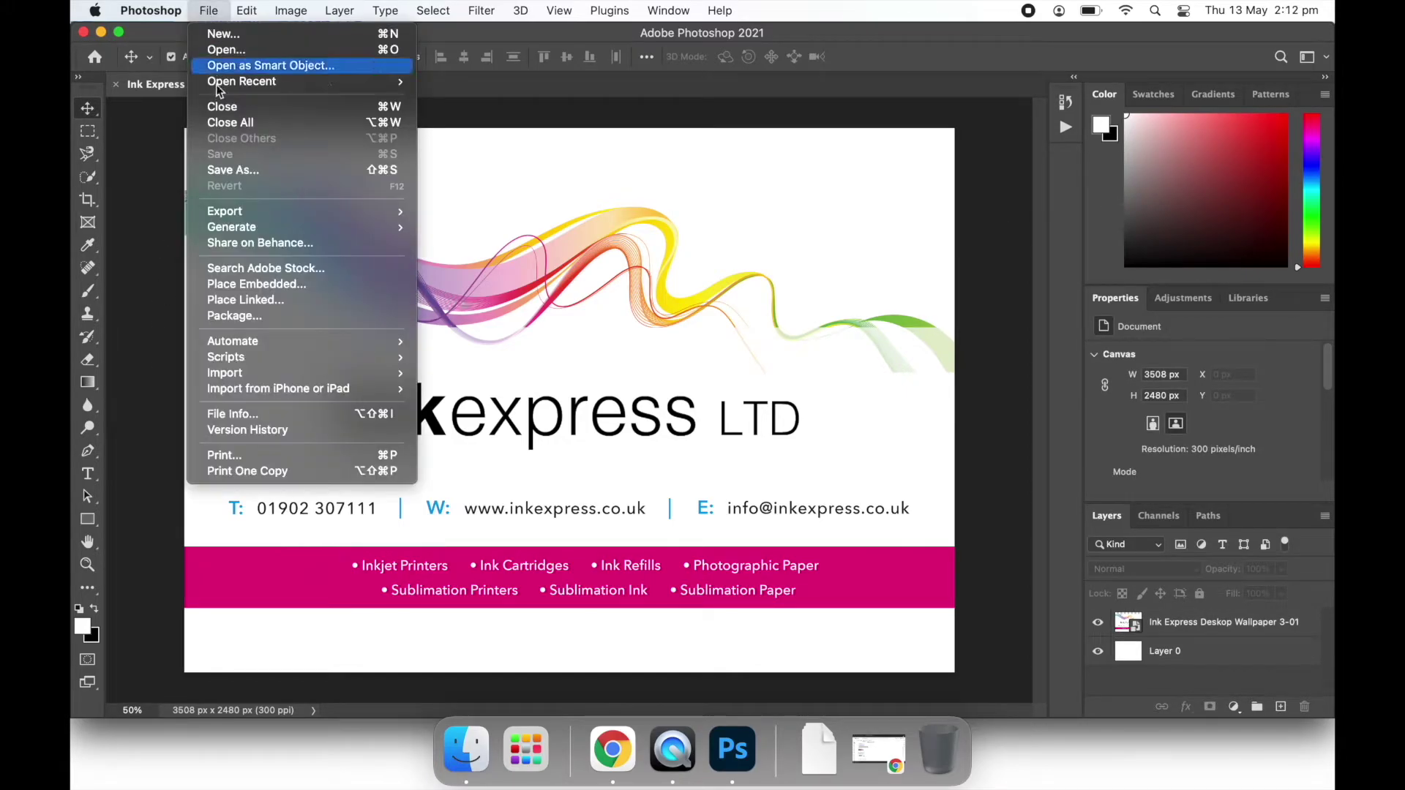
Print with Photoshop Manages Colors, IE_InktecSublinova_EPSON_ET2710.icm profile and Relative Colorimetric intent.
click(246, 461)
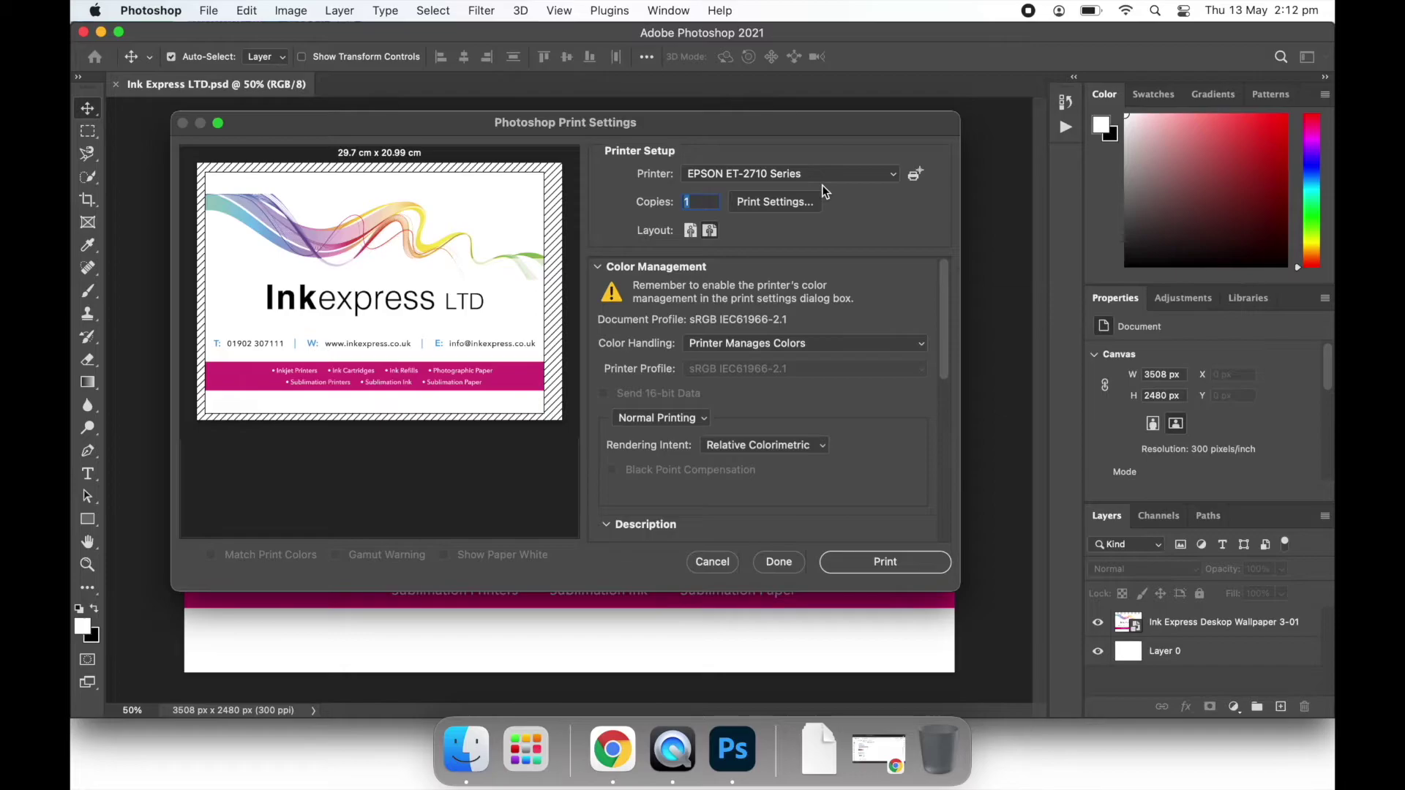
click(793, 347)
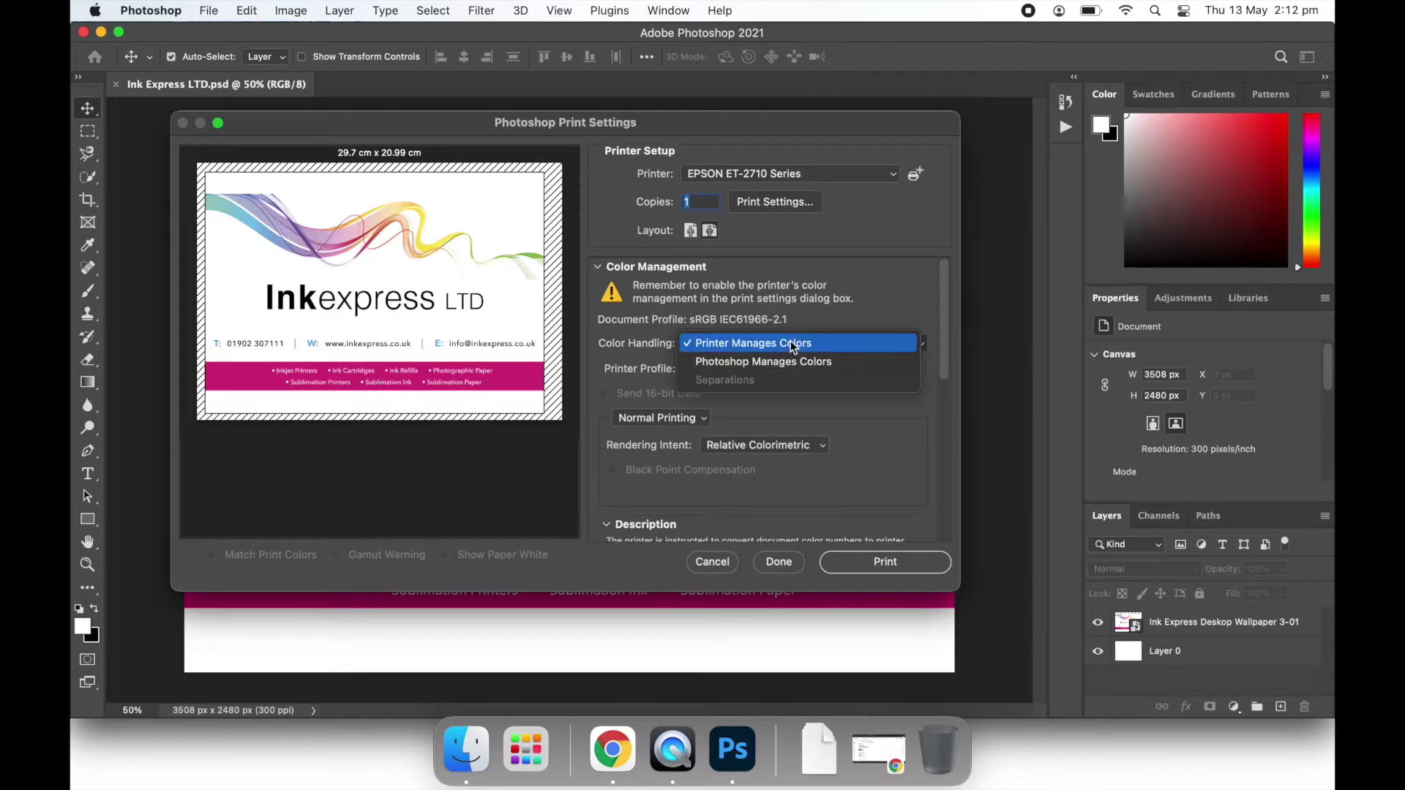
click(791, 361)
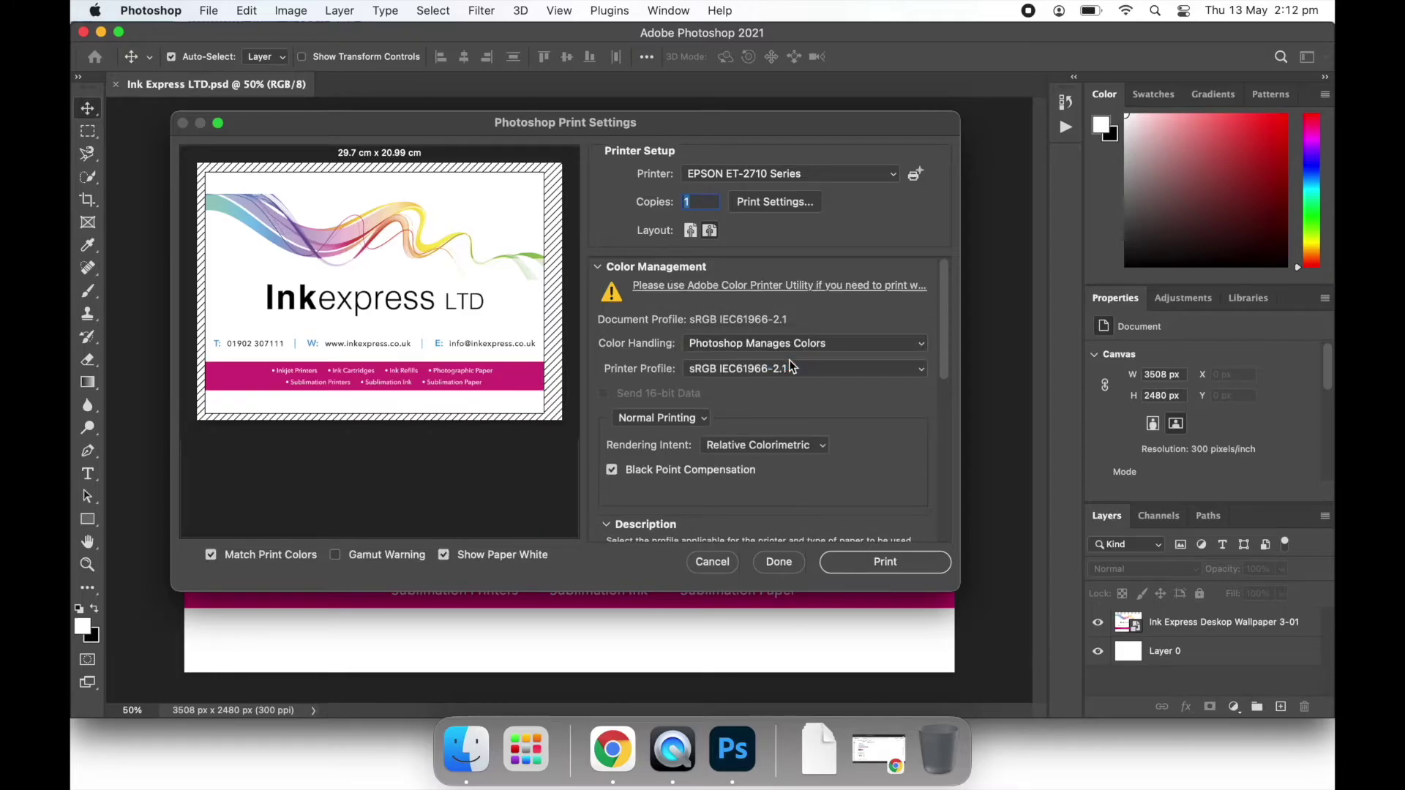
click(805, 370)
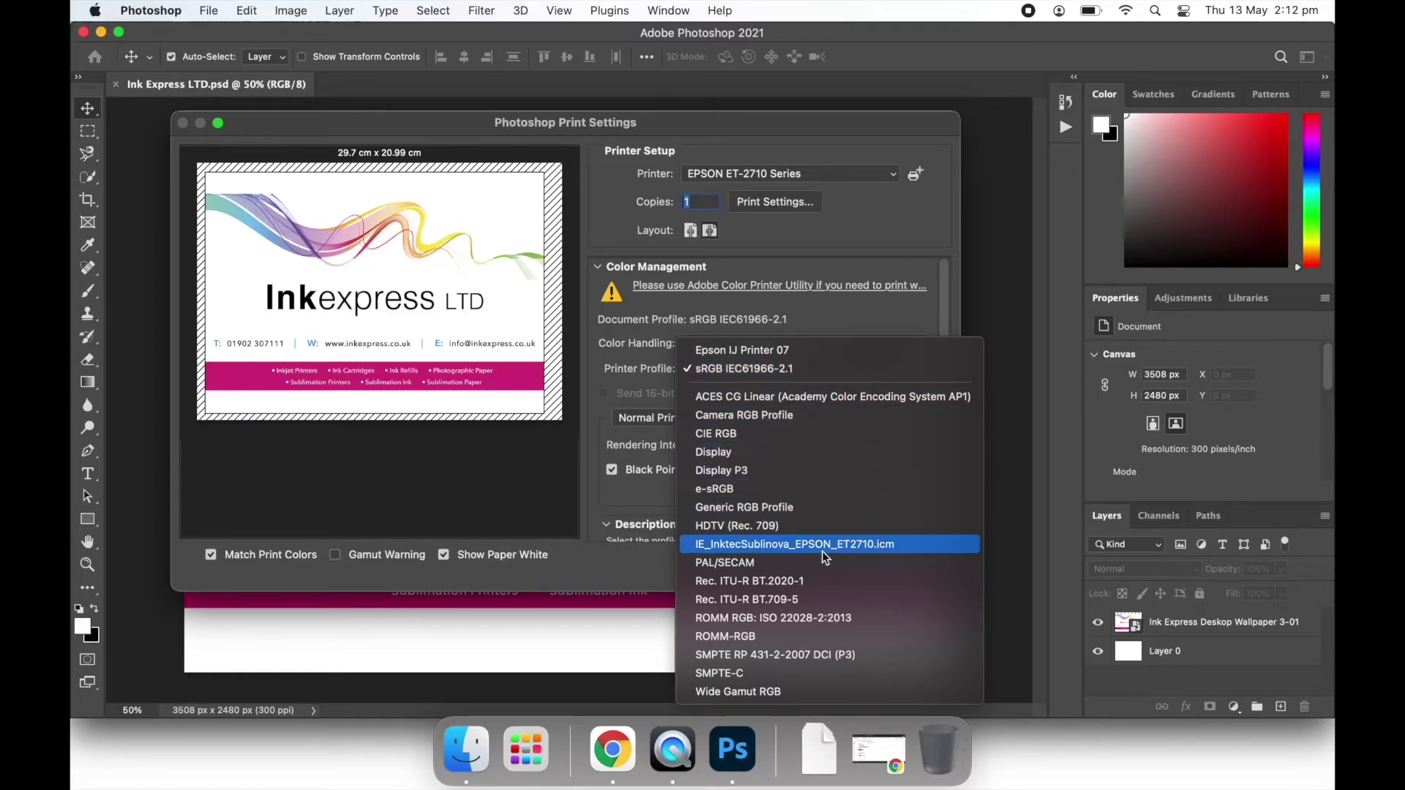
click(897, 542)
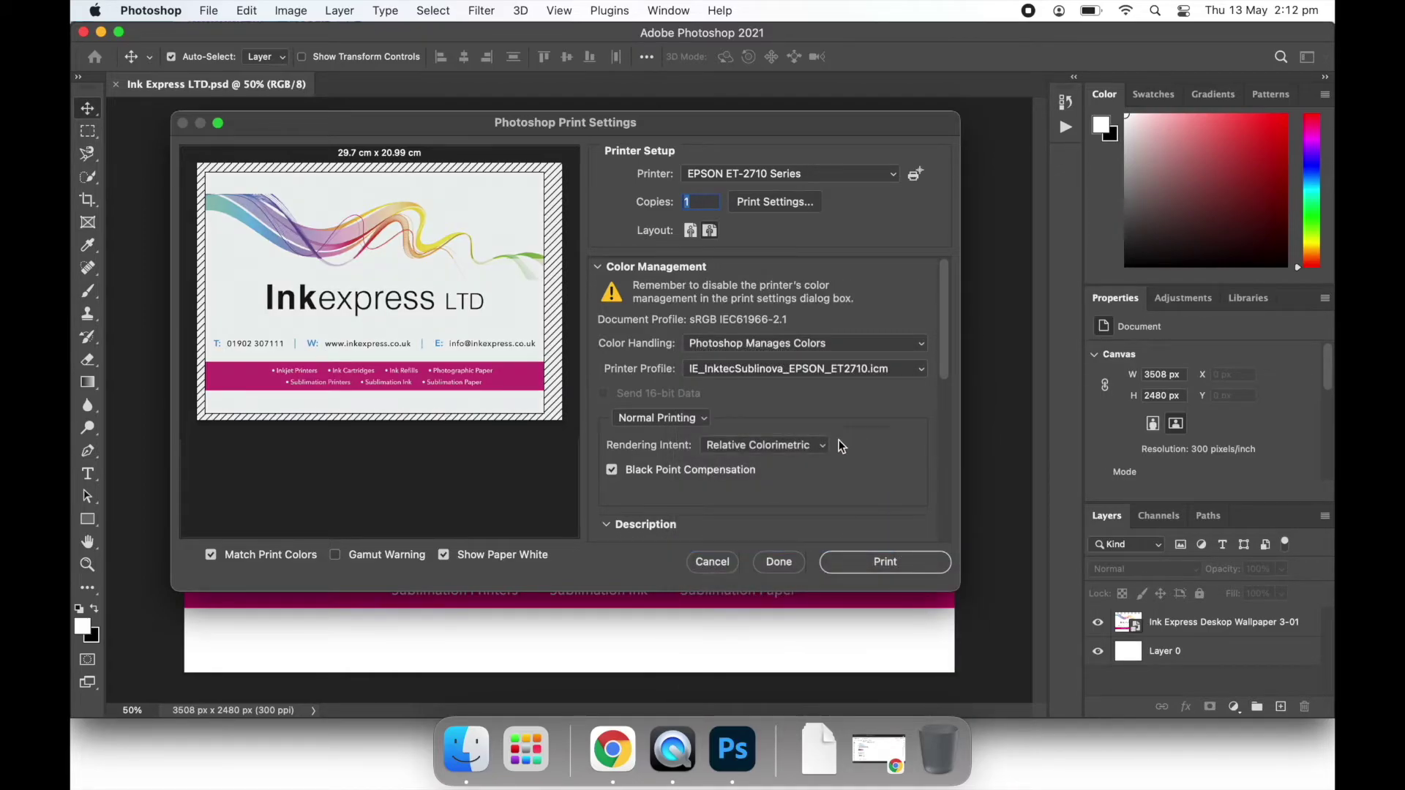
click(800, 449)
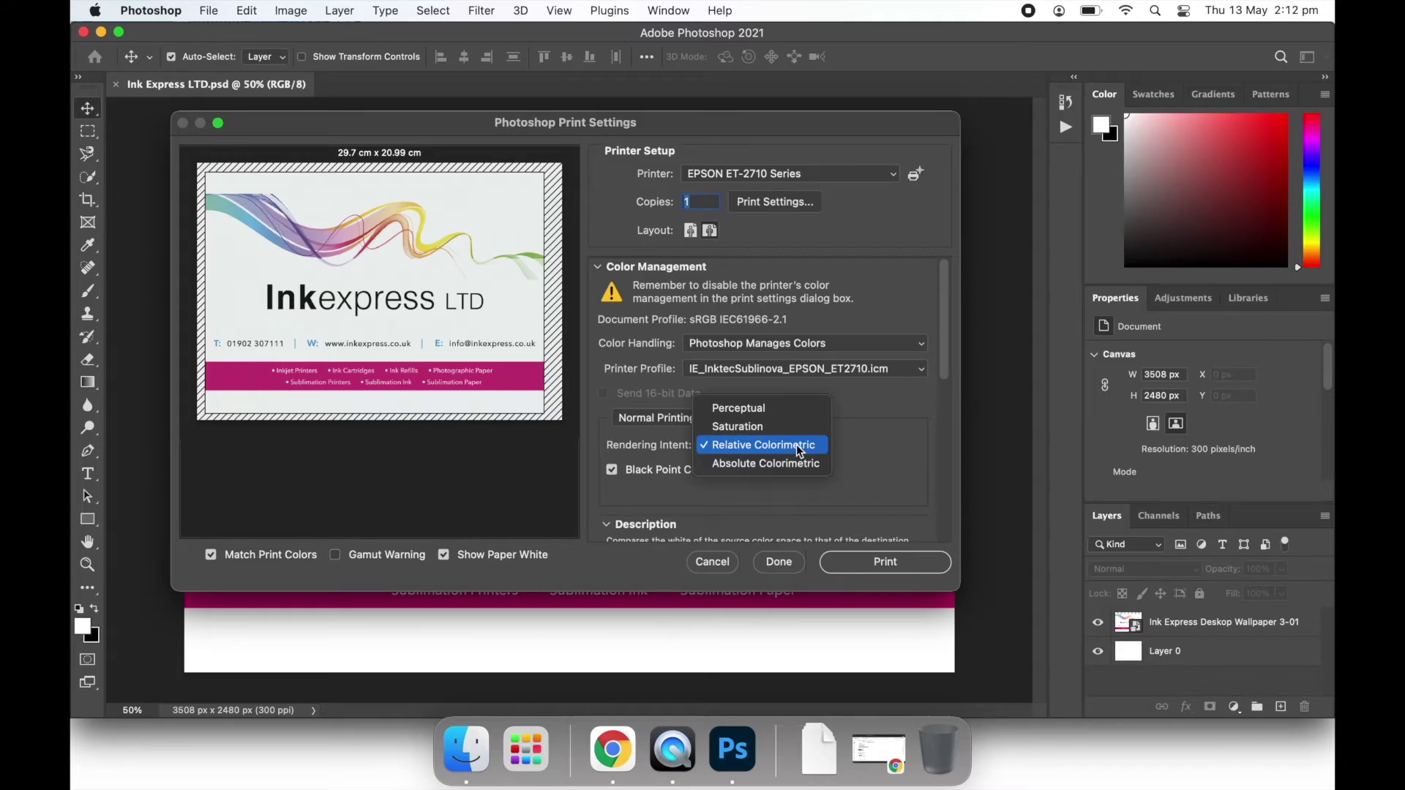
click(800, 448)
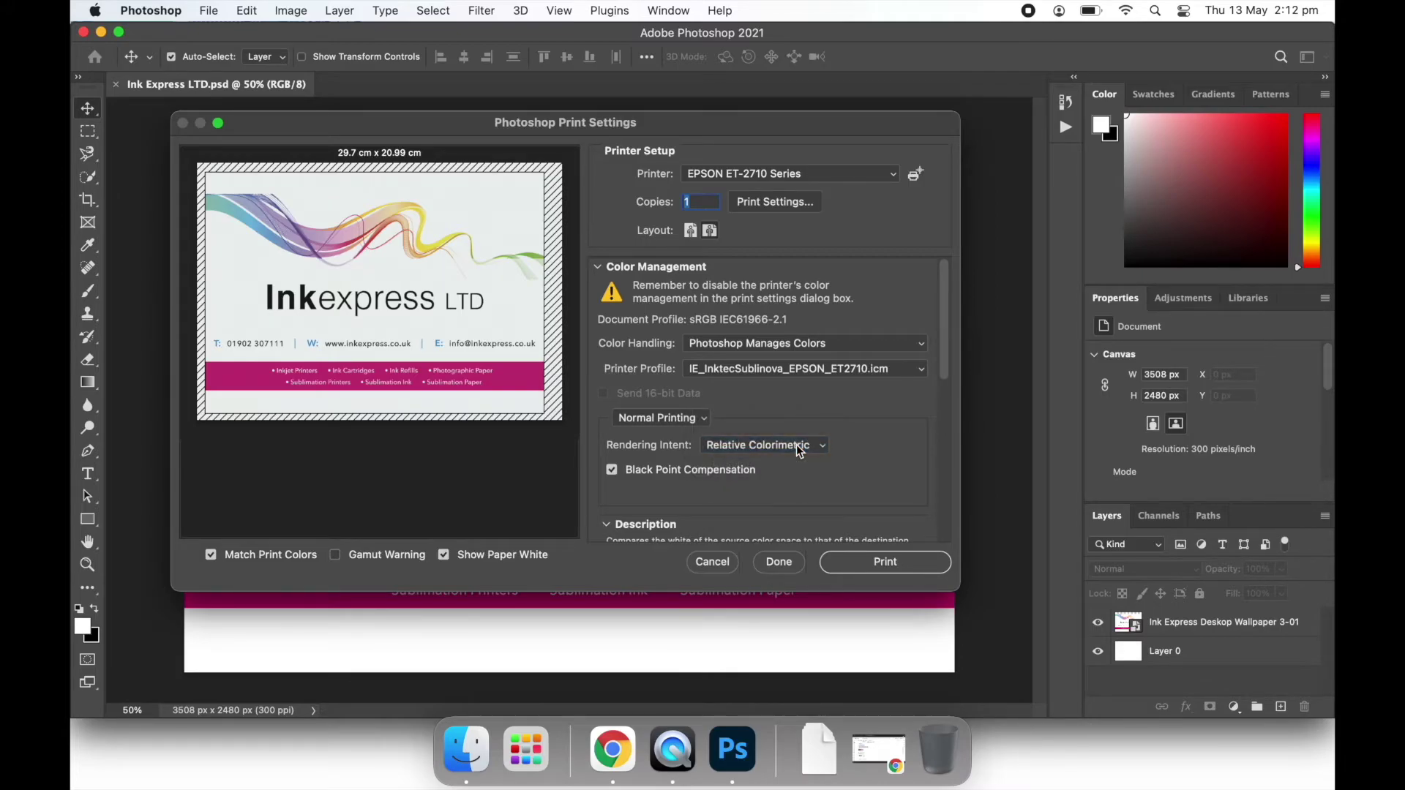
click(788, 206)
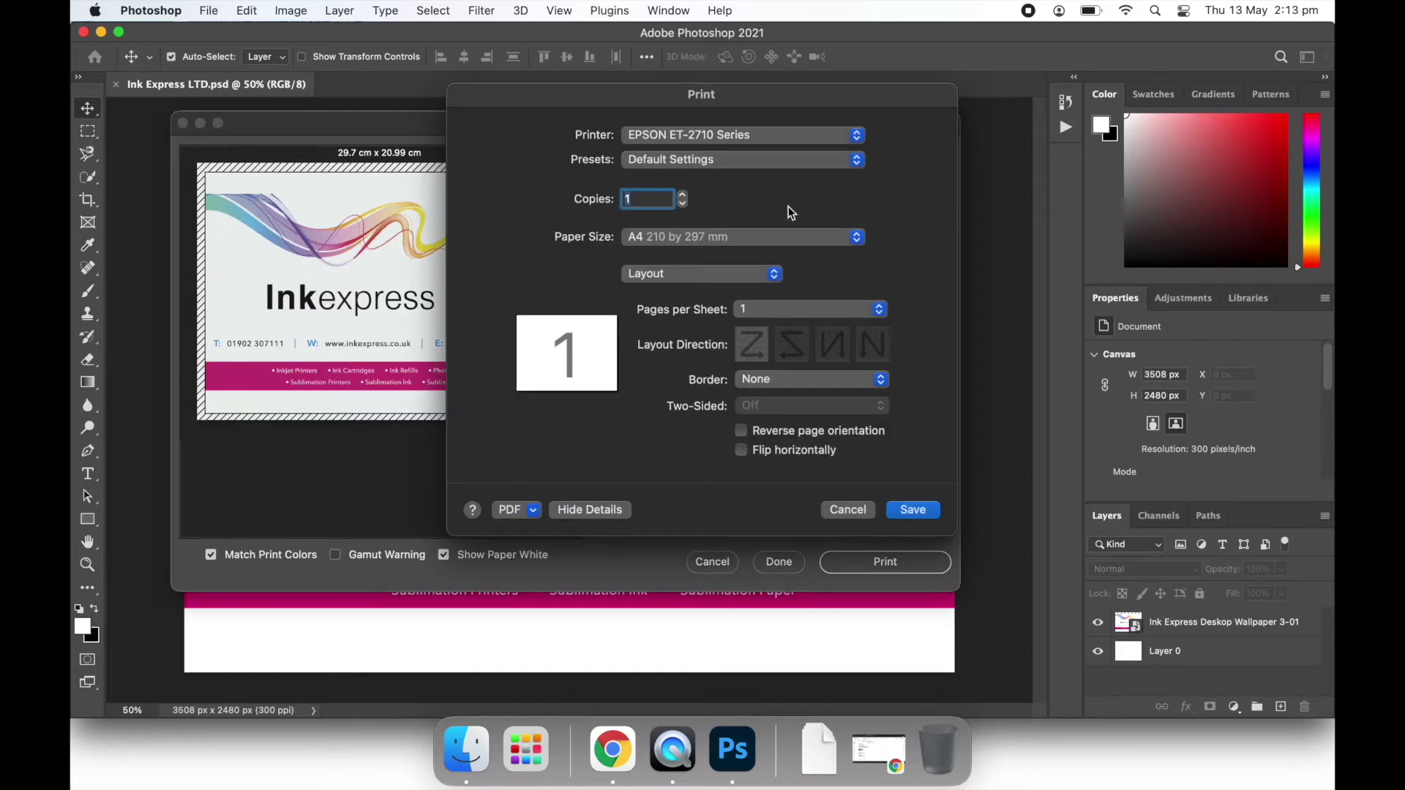
Set the media type to Epson Matte, enable Mirror Image, and view Color Options.
click(732, 275)
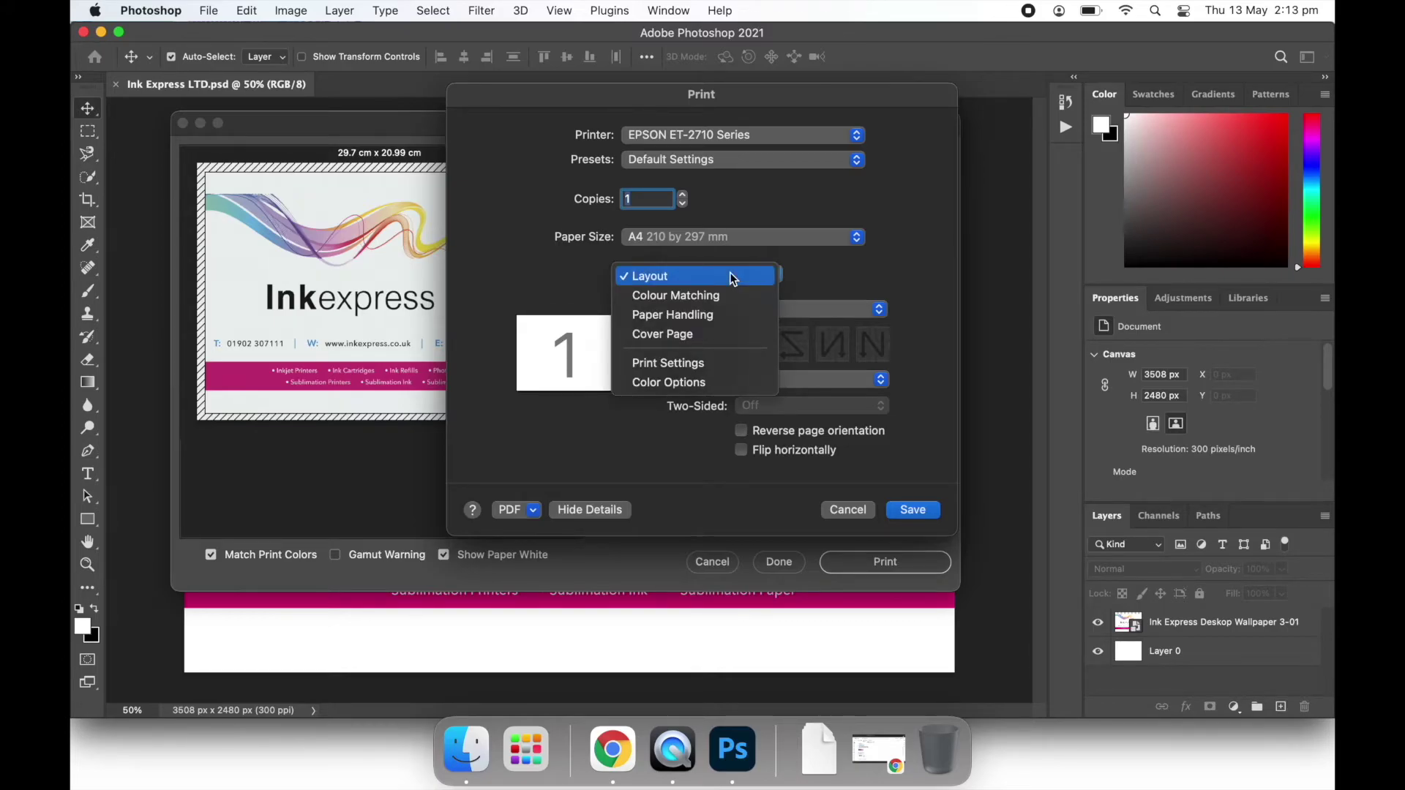
click(701, 363)
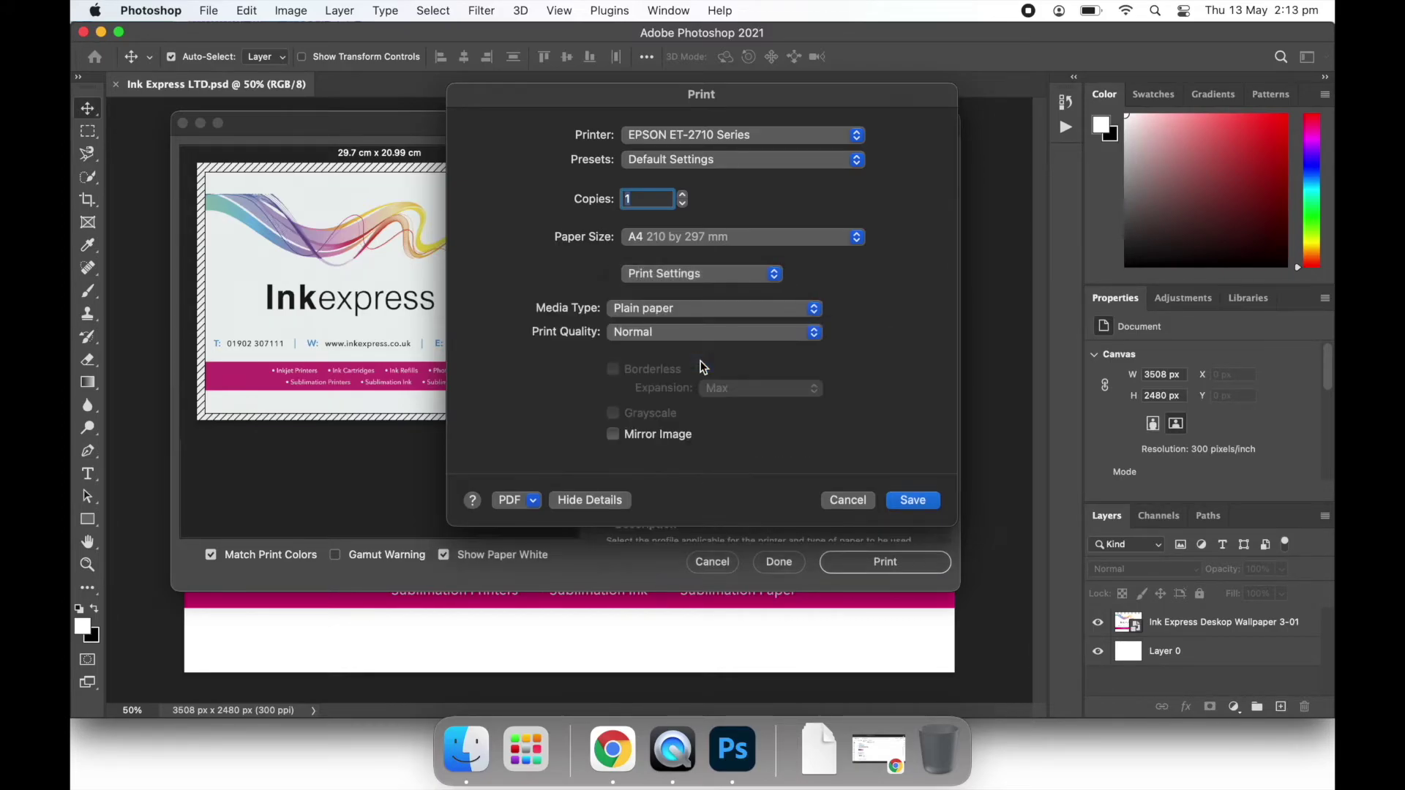
click(686, 309)
click(686, 351)
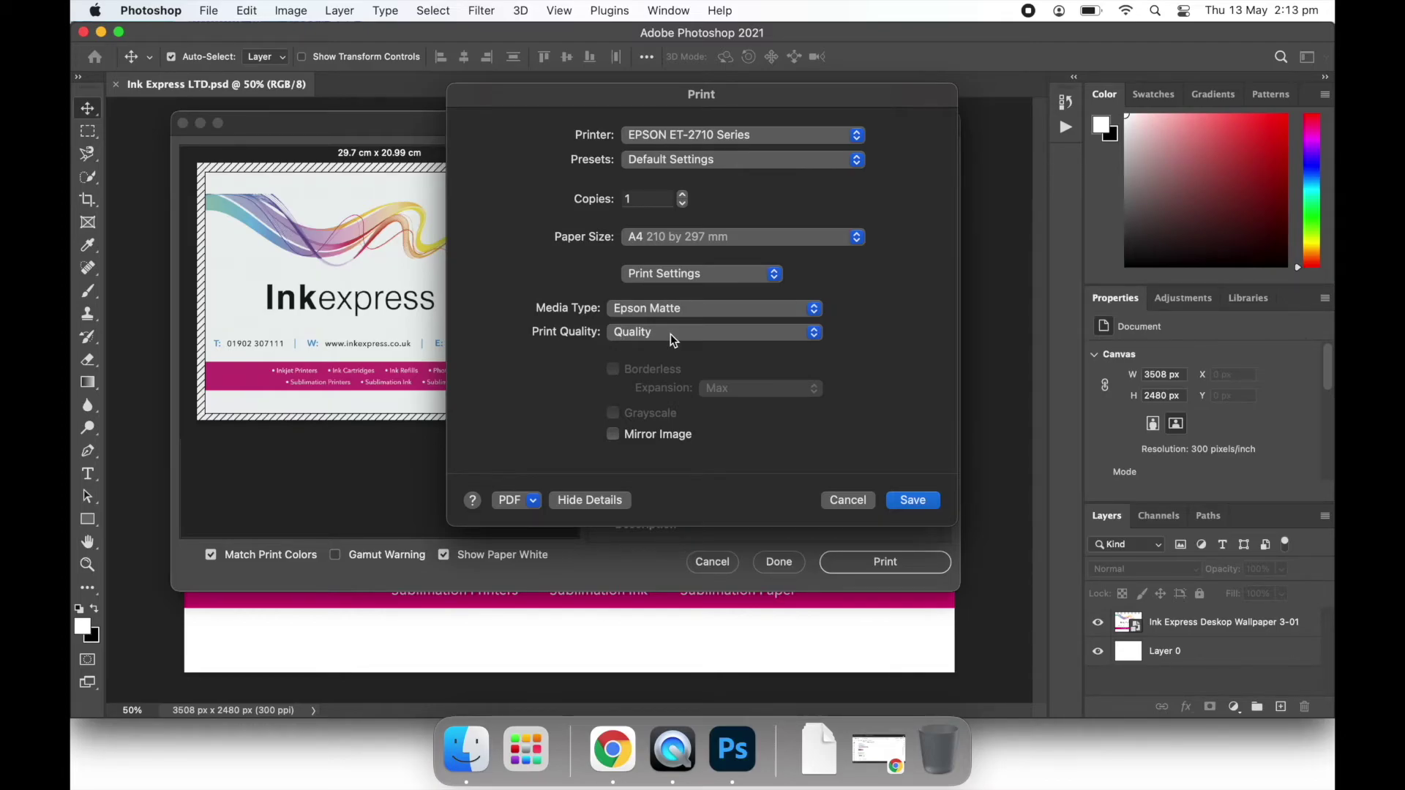
click(613, 435)
click(723, 277)
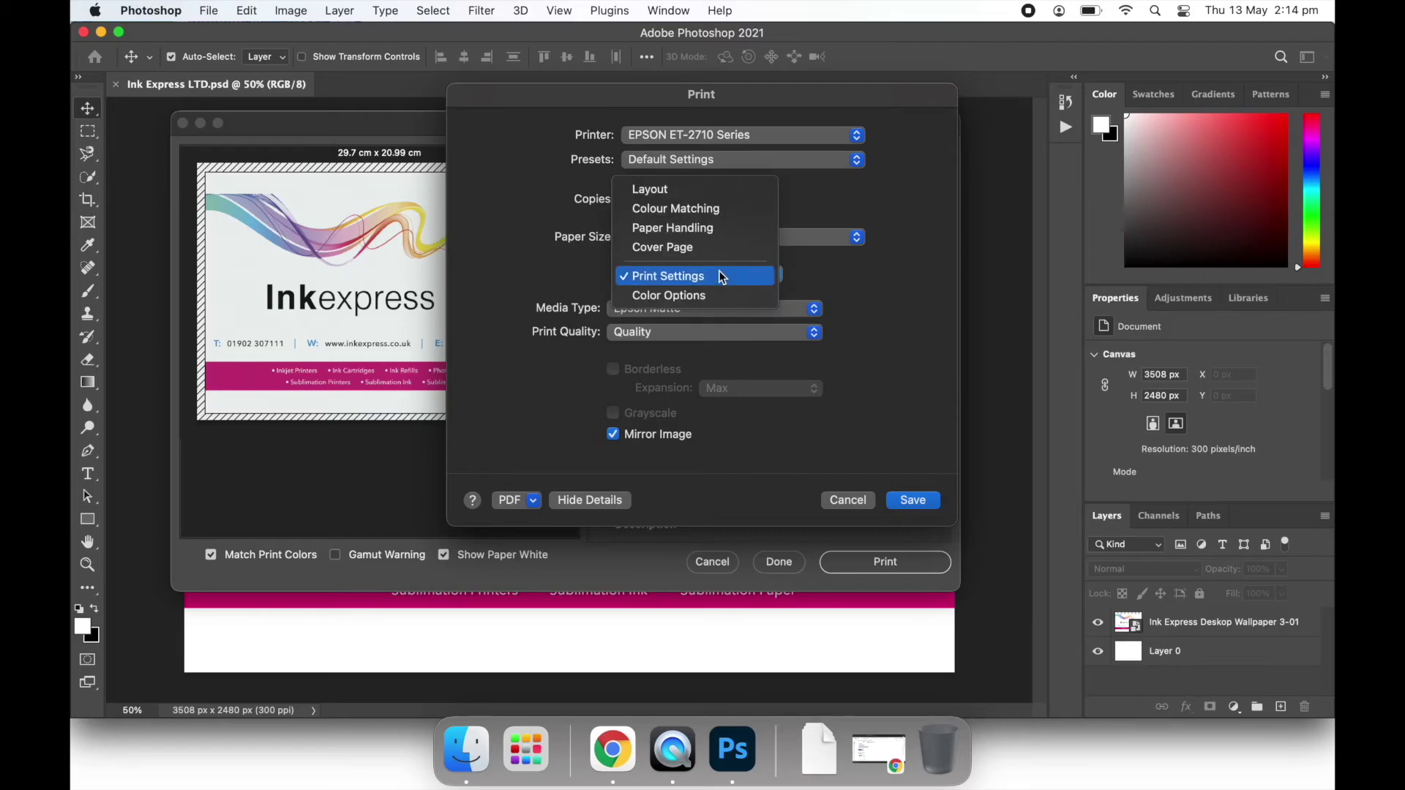
click(708, 296)
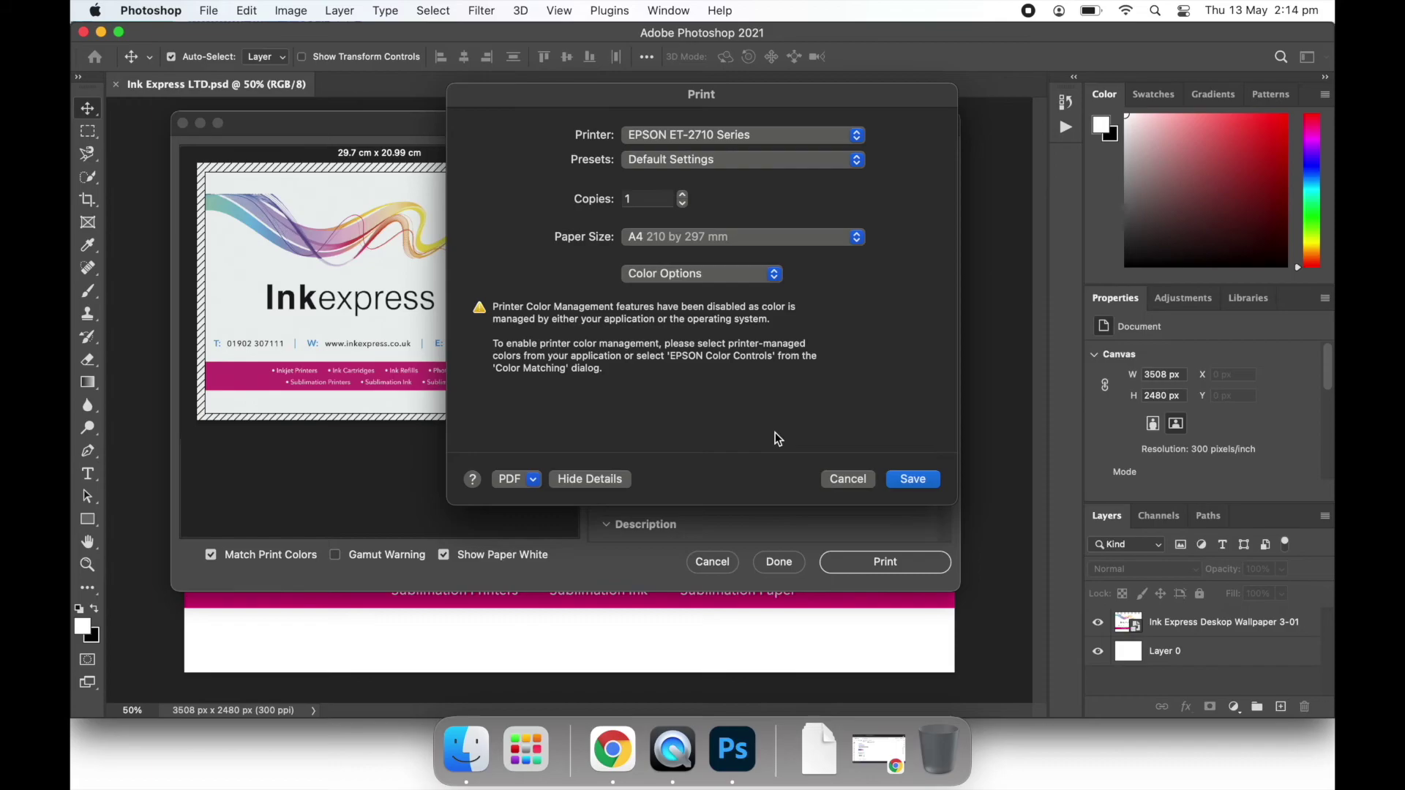
Save the printer settings to return to Photoshop's Print Settings.
click(921, 481)
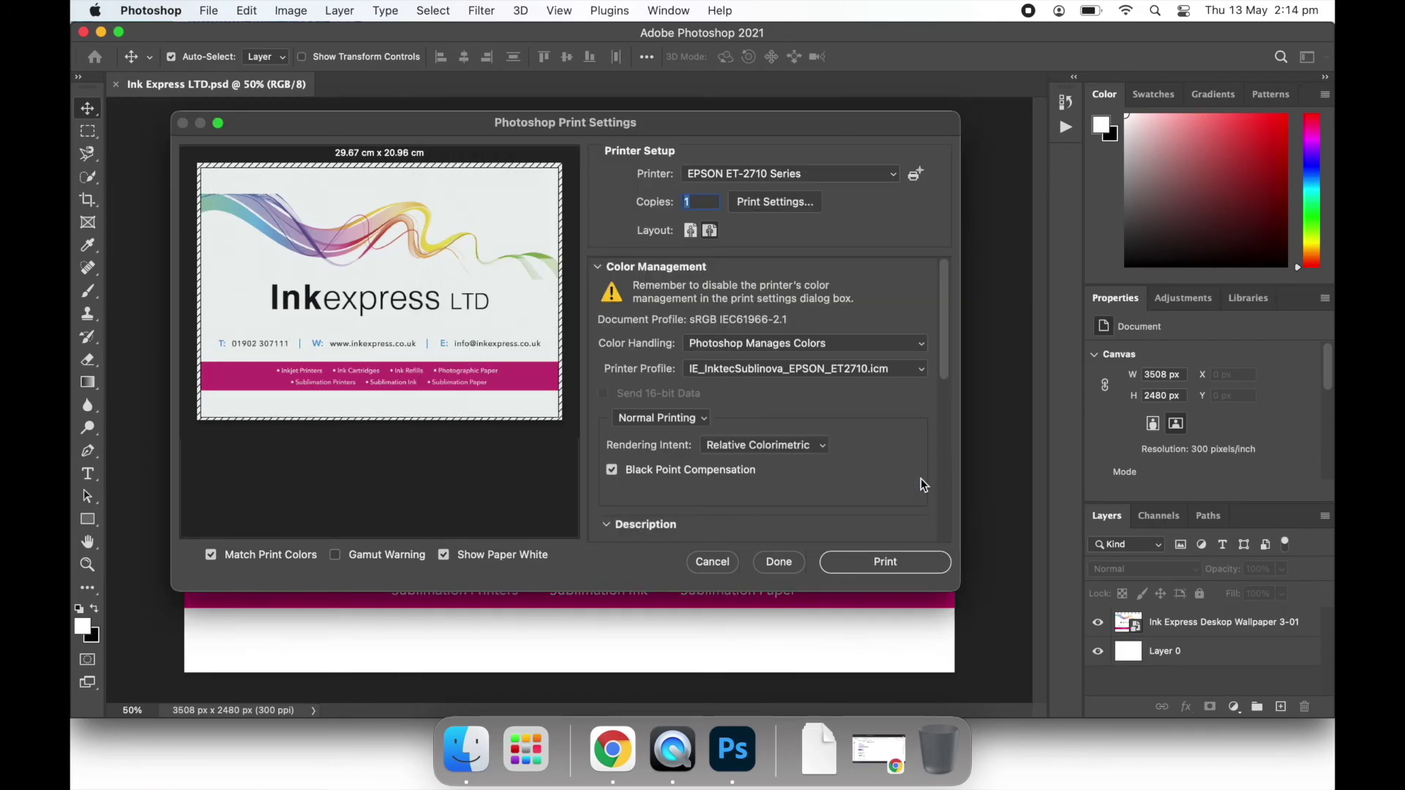